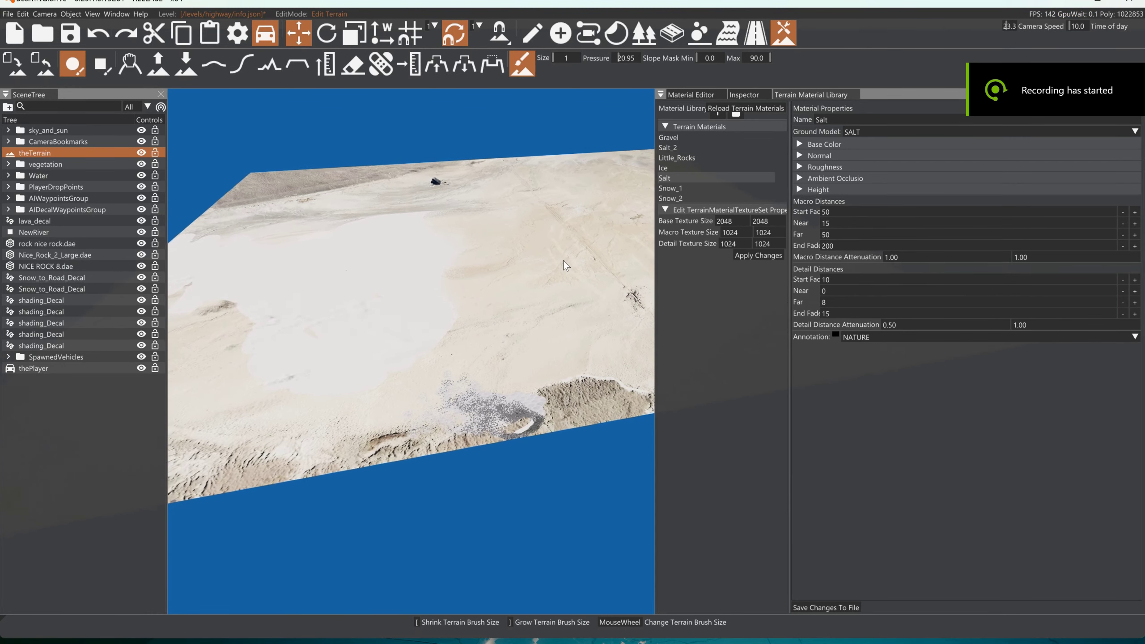
Orbit the camera around the salt terrain tile and raise the brush size from 1 to 3
right_click_drag(563, 261, 594, 269)
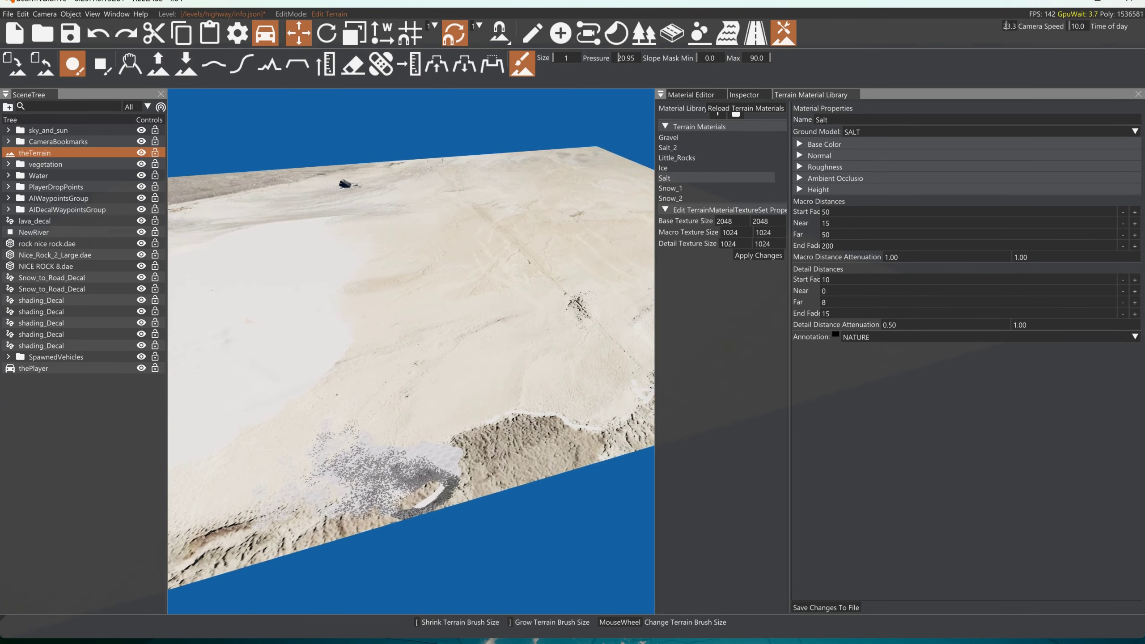
scroll(537, 284, "up", 5)
key("s")
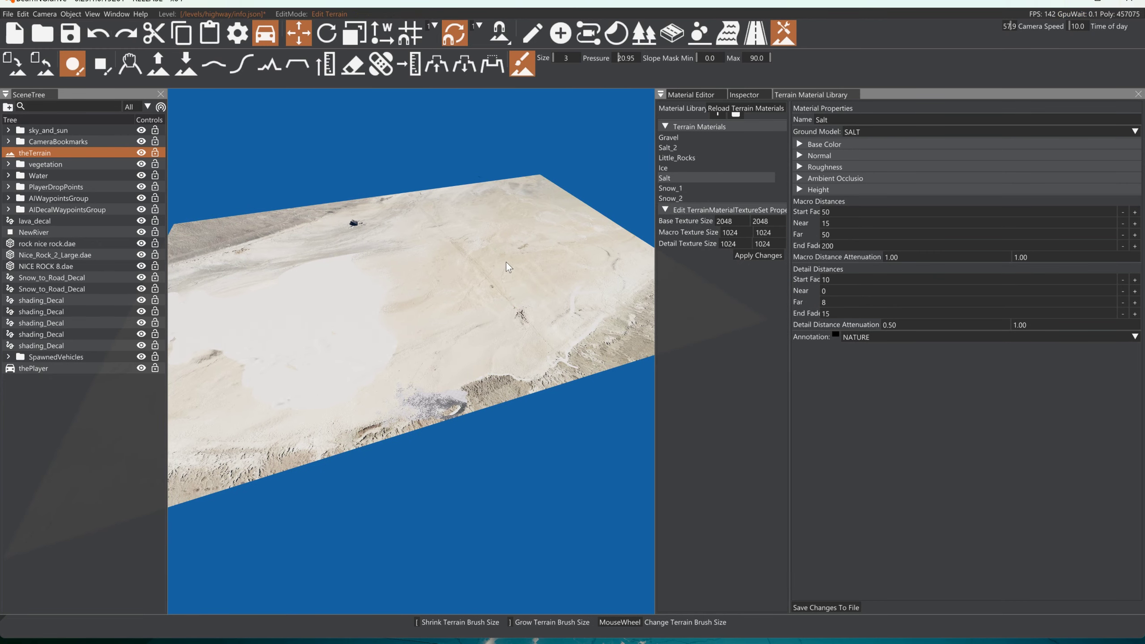
right_click_drag(506, 266, 281, 269)
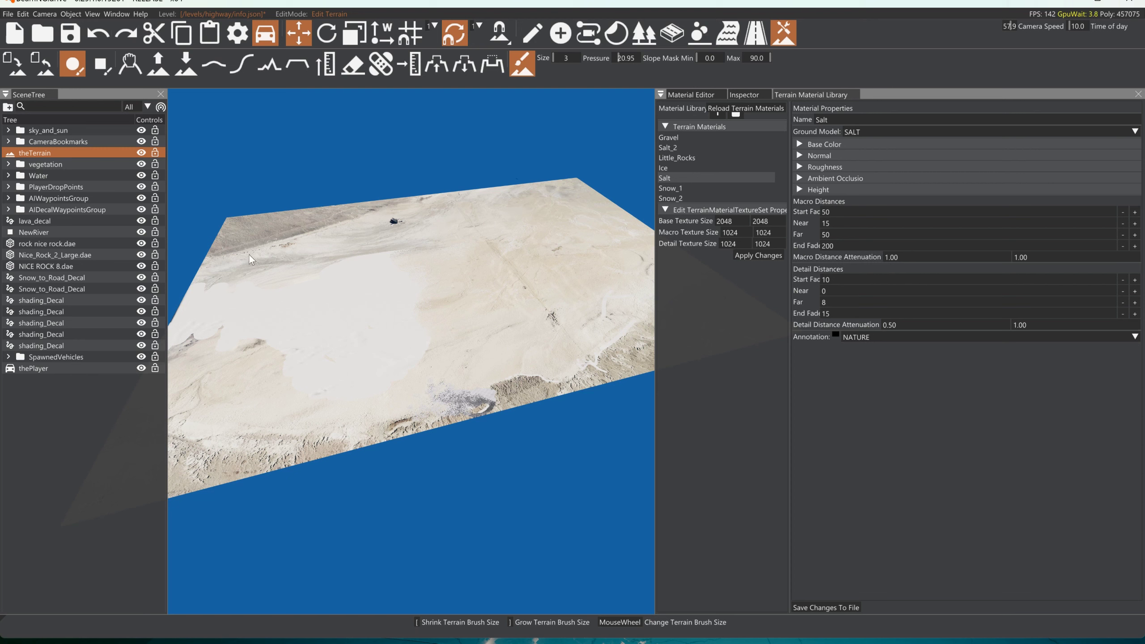
right_click_drag(554, 282, 618, 273)
Fly the camera low across the salt flat and turn it toward the rock and horizon
key("w")
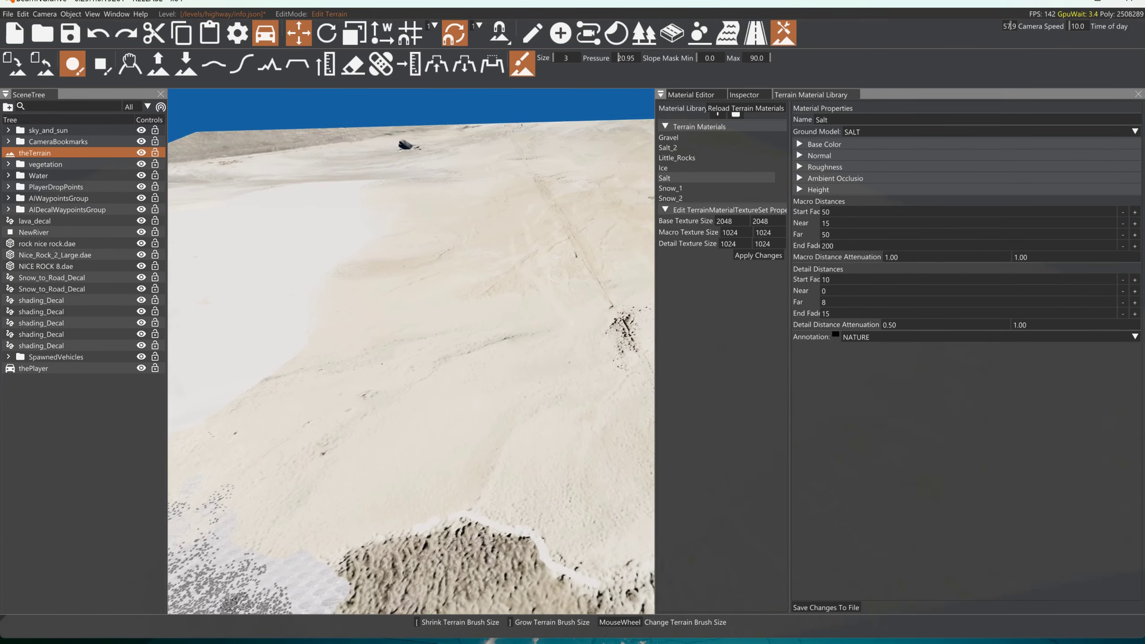
key("w")
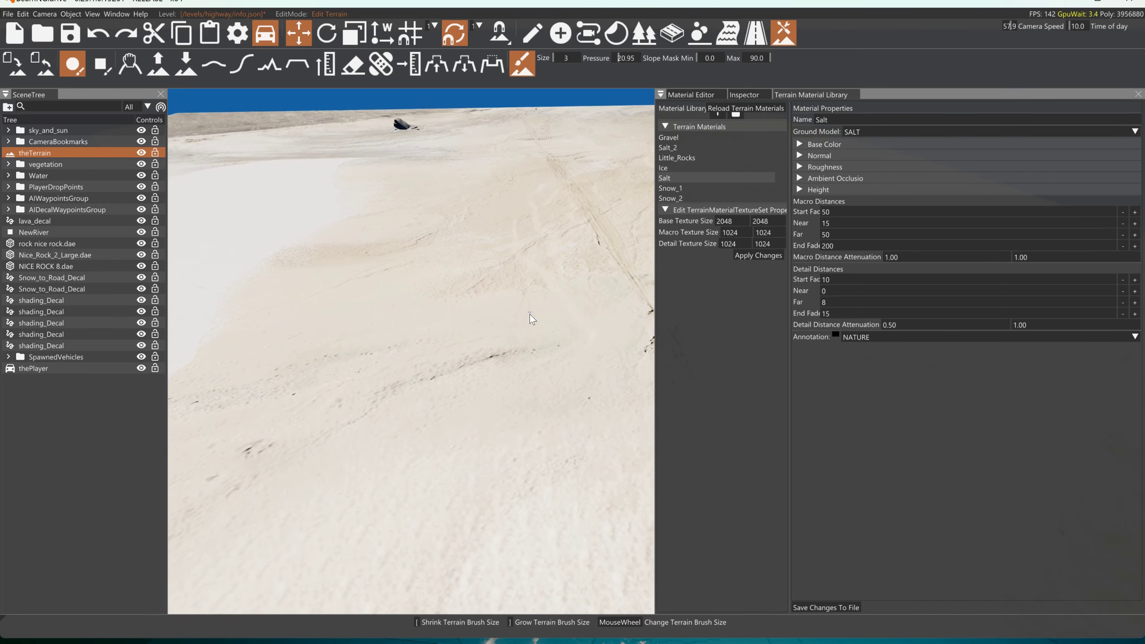
key("w")
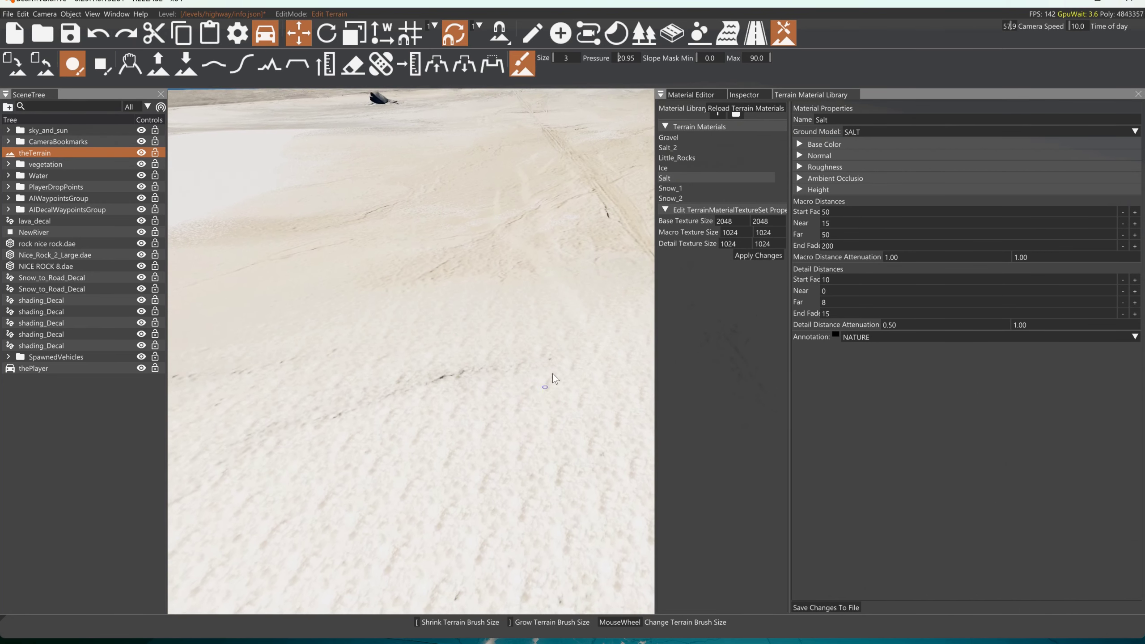
right_click_drag(498, 411, 519, 307)
mouse_move(572, 352)
right_mouse_down()
mouse_move(538, 345)
mouse_move(553, 366)
mouse_move(521, 378)
mouse_move(519, 399)
mouse_move(478, 407)
mouse_move(500, 358)
mouse_move(482, 420)
right_mouse_up()
key("w")
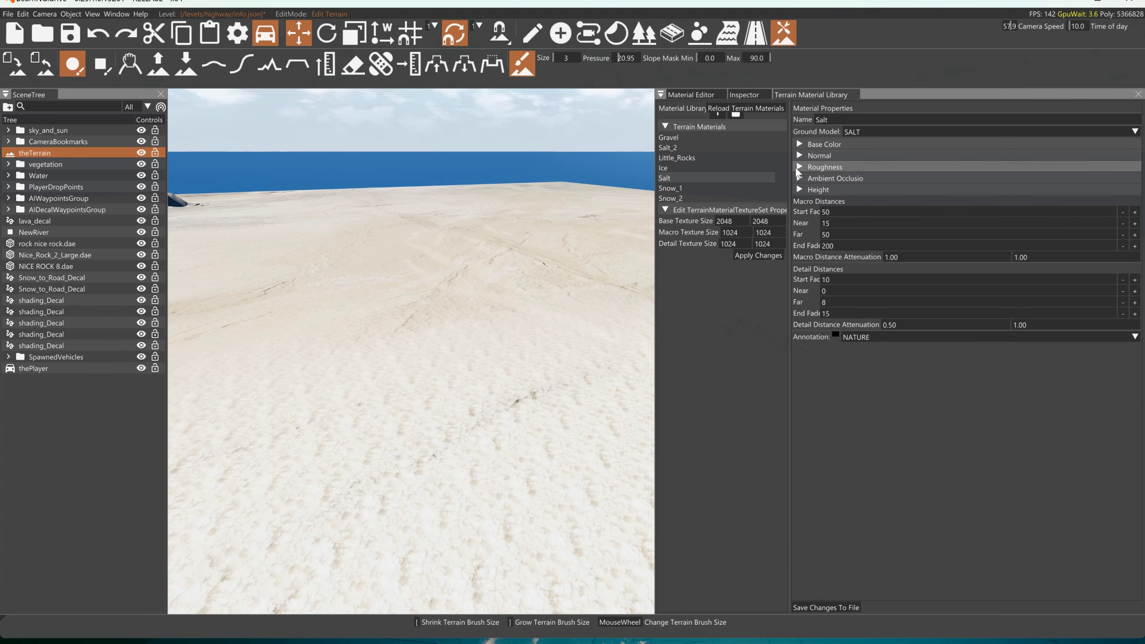
right_click_drag(547, 297, 460, 320)
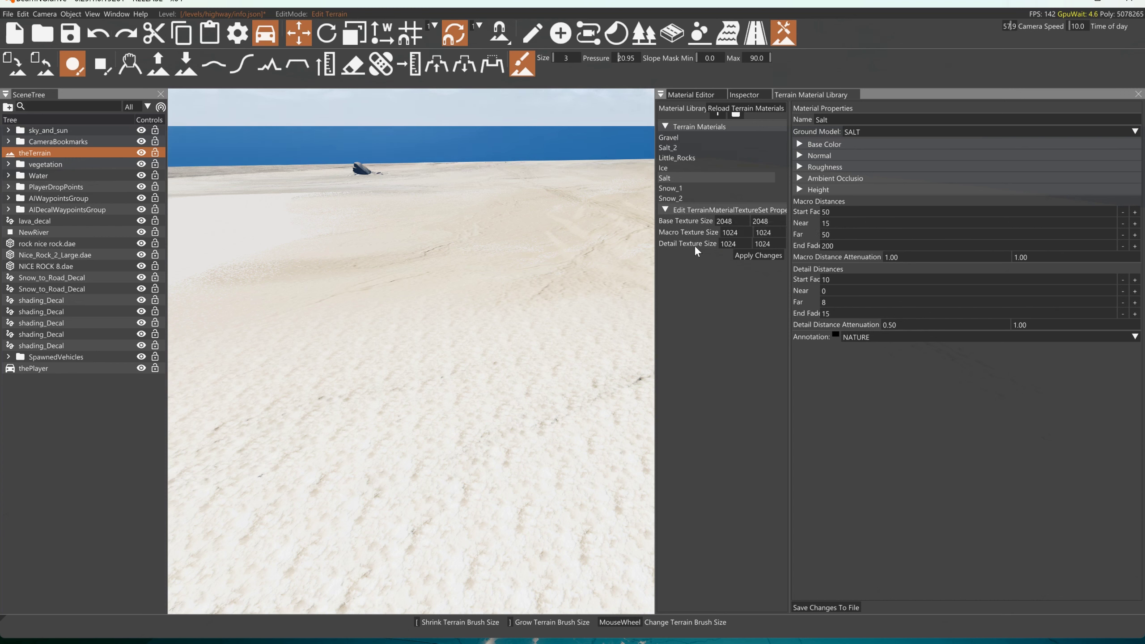
left_click(741, 244)
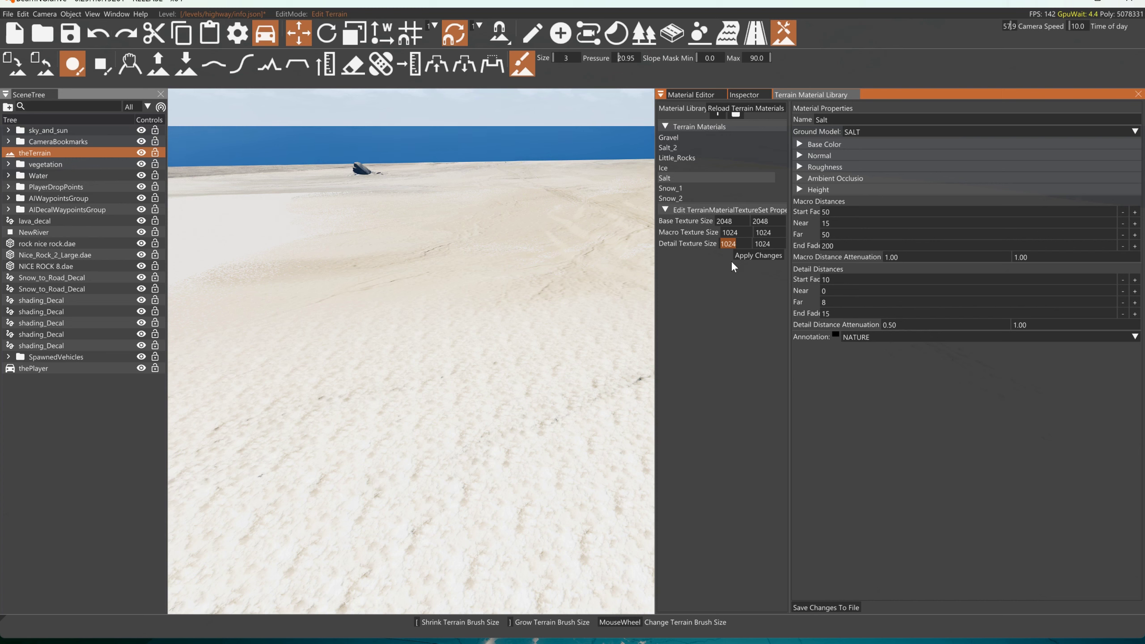
left_click(738, 220)
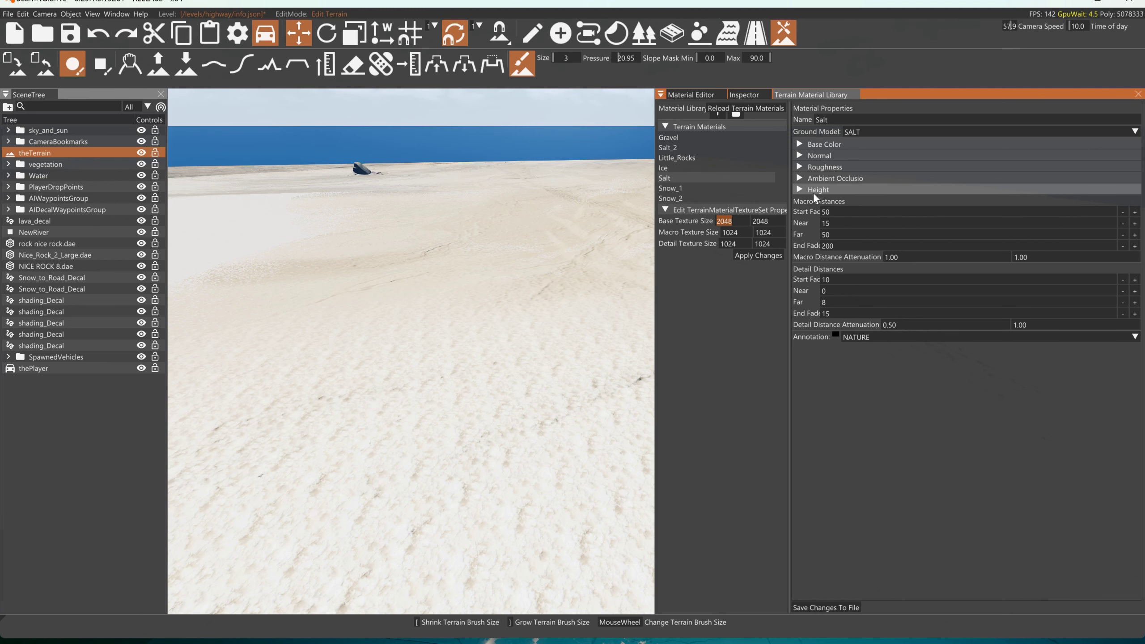
left_click(816, 144)
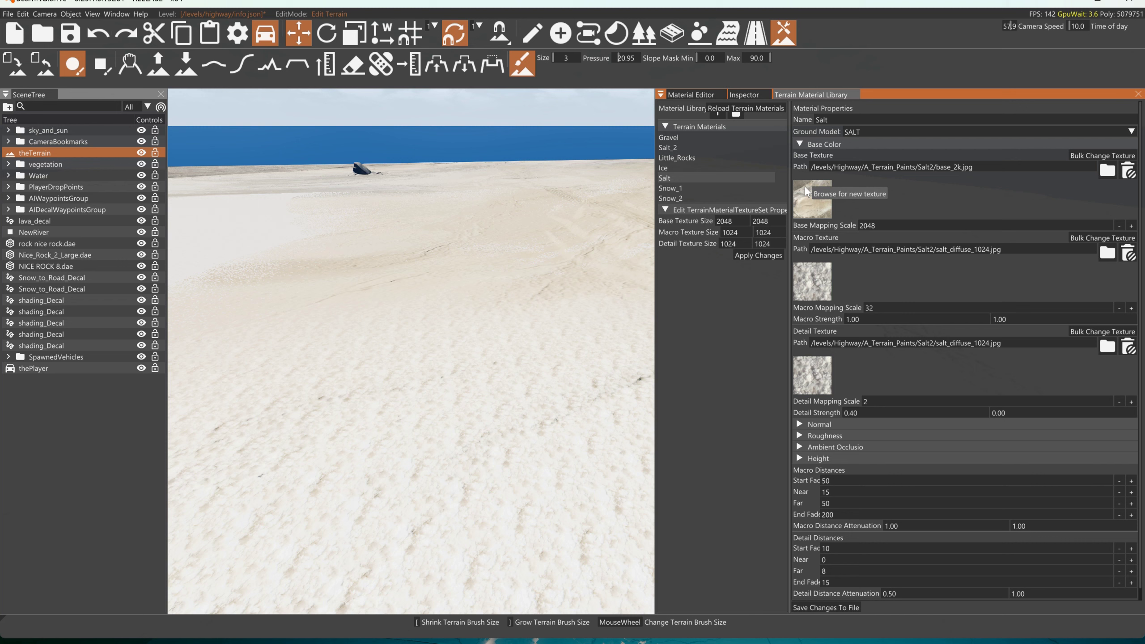
left_click(800, 145)
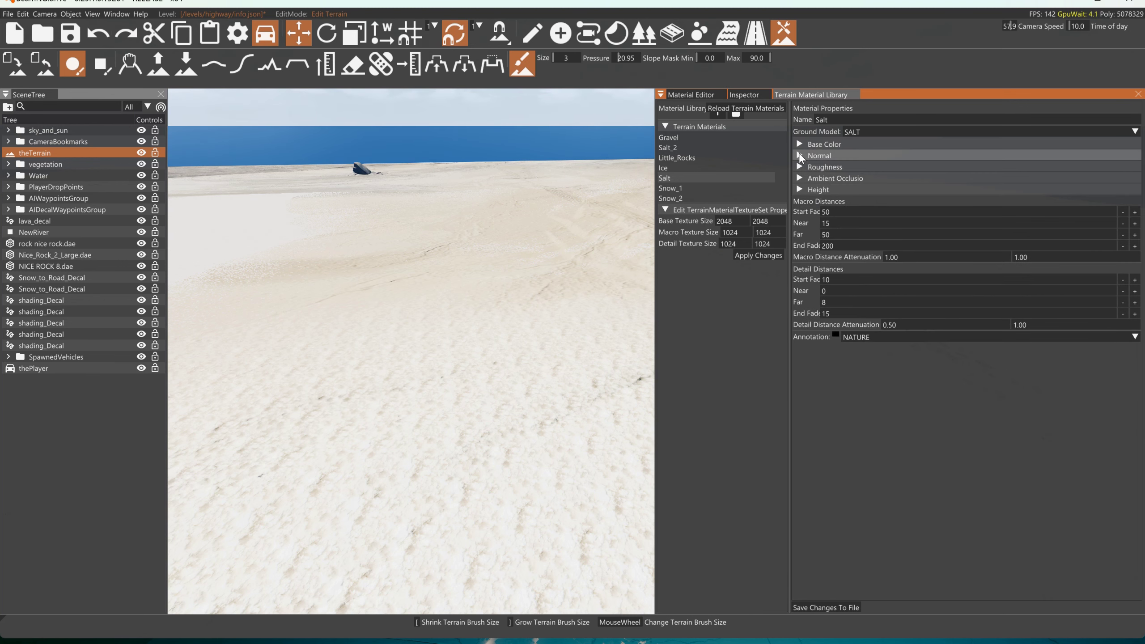
left_click(800, 155)
left_click(800, 156)
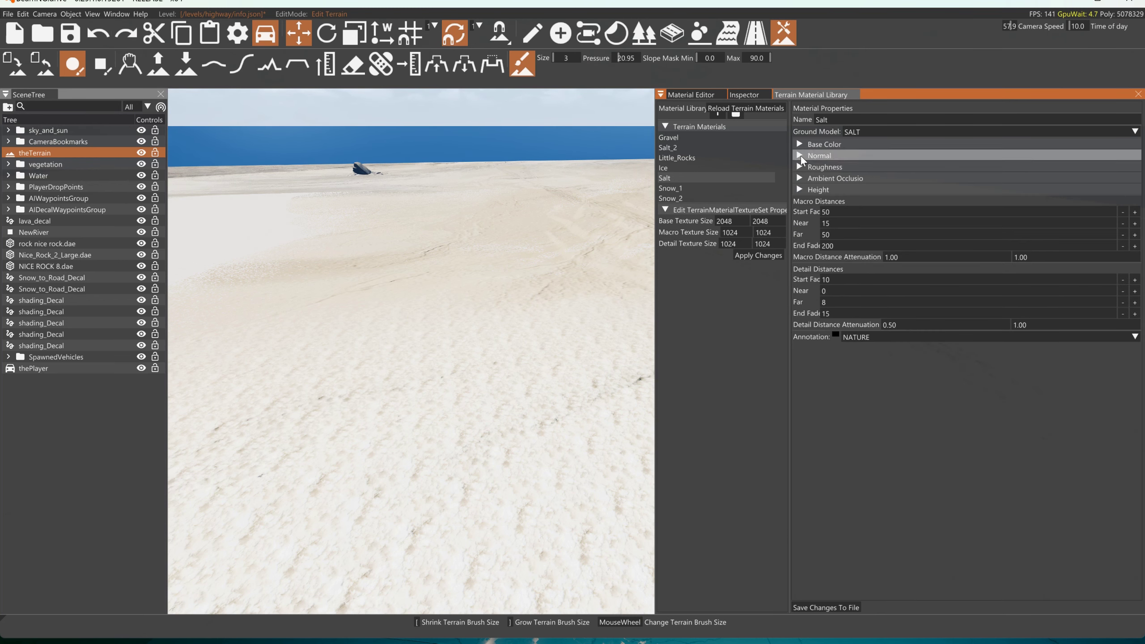
left_click(800, 167)
left_click(800, 166)
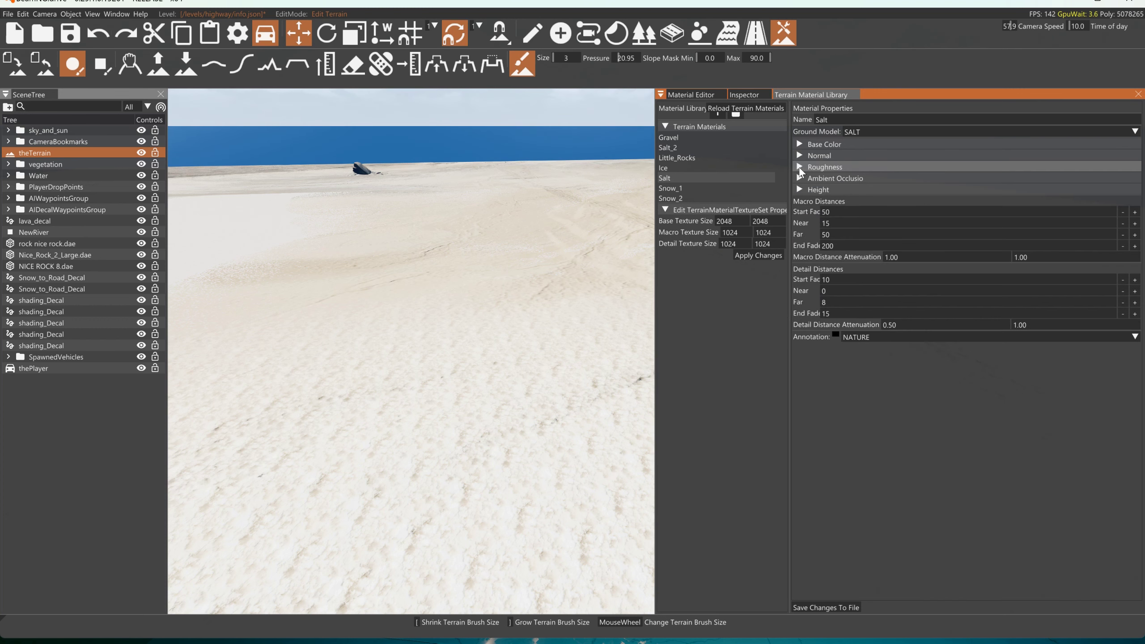
left_click(800, 178)
left_click(799, 177)
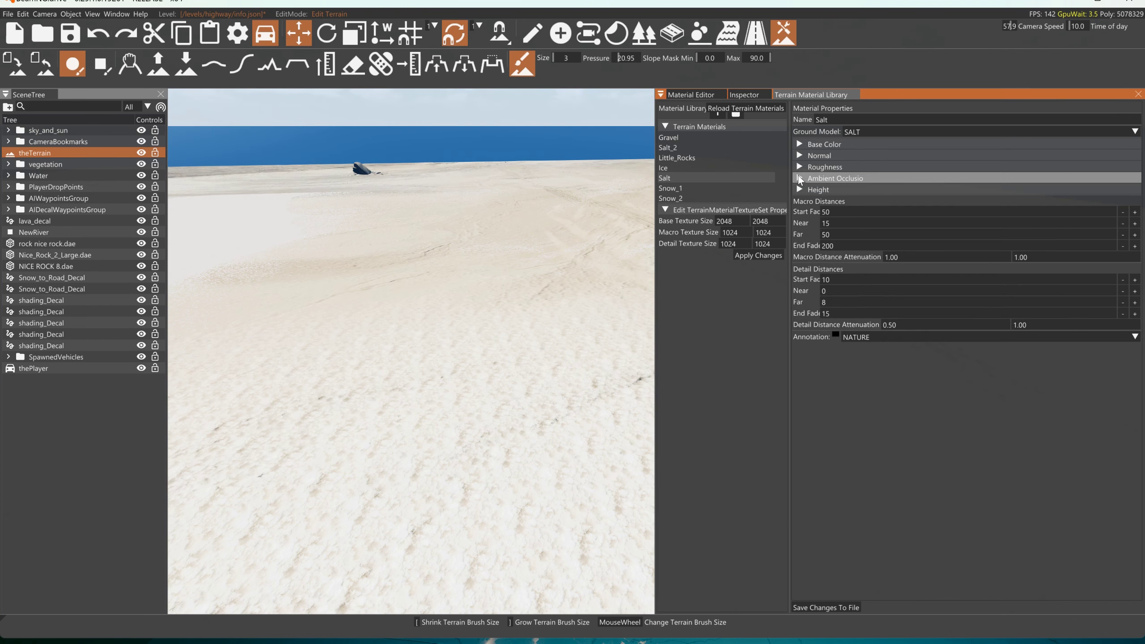
left_click(800, 190)
left_click(800, 190)
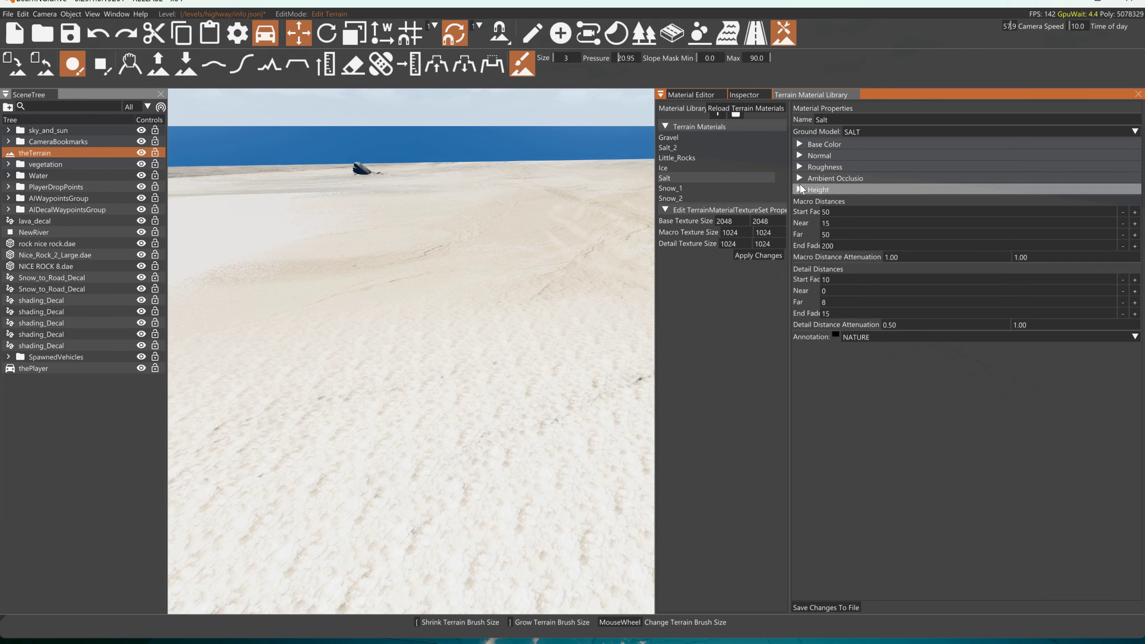
left_click(801, 145)
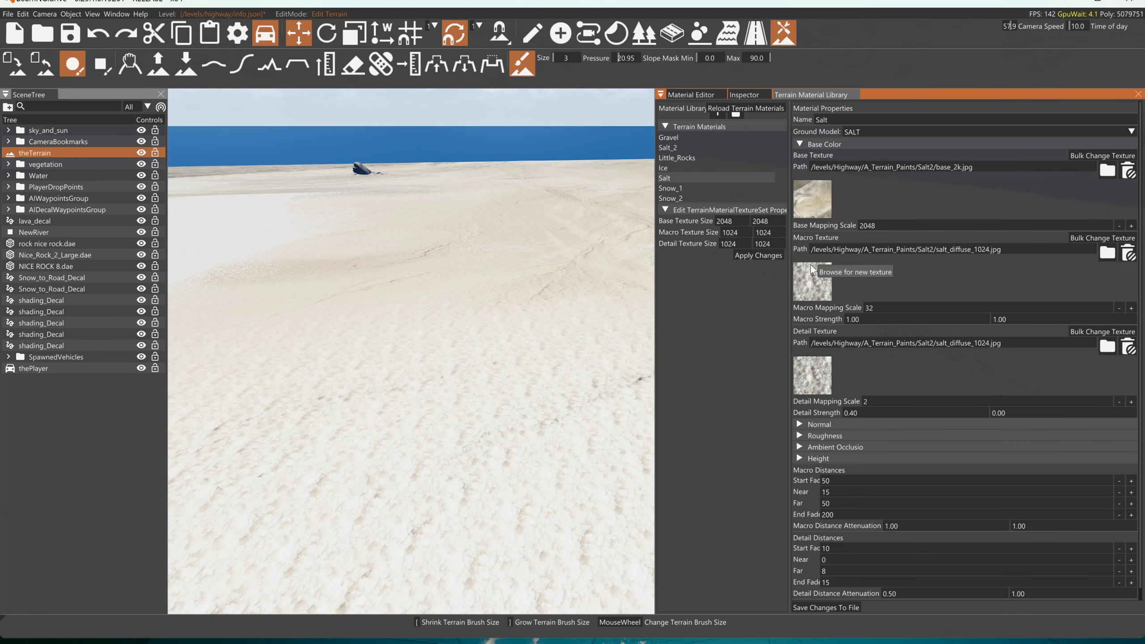
left_click(801, 145)
left_click(800, 156)
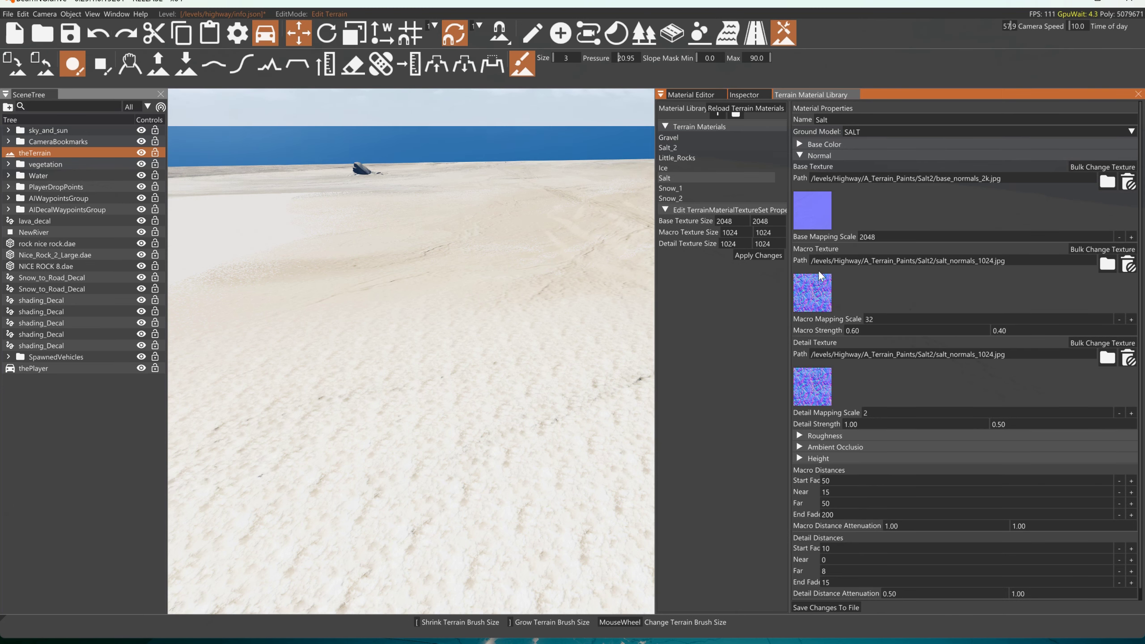
left_click(799, 157)
left_click(799, 168)
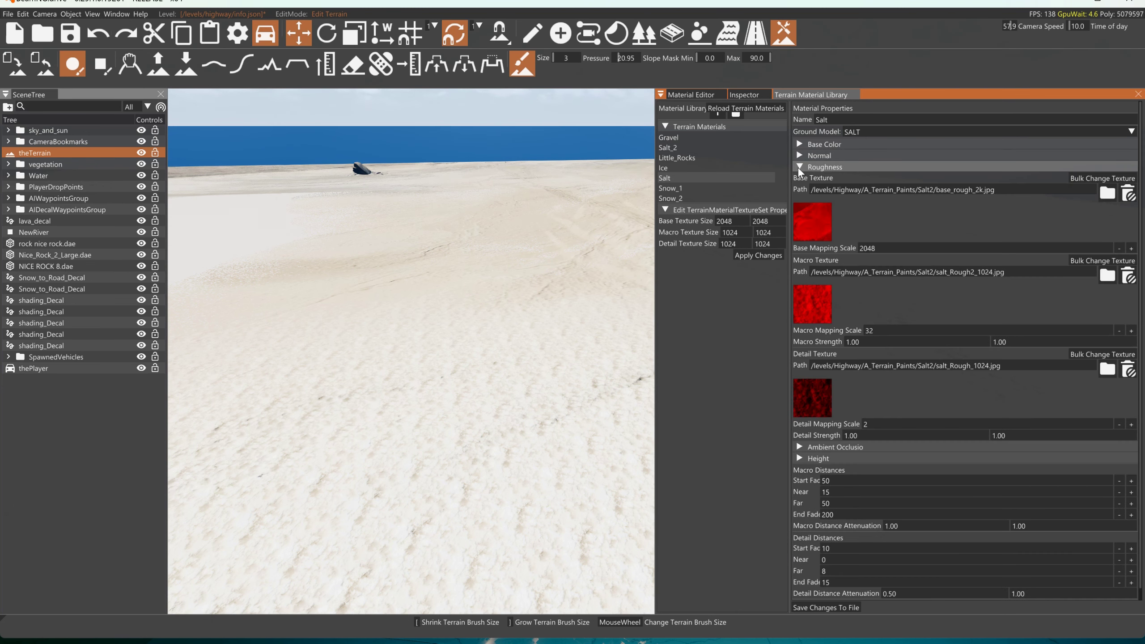
left_click(800, 167)
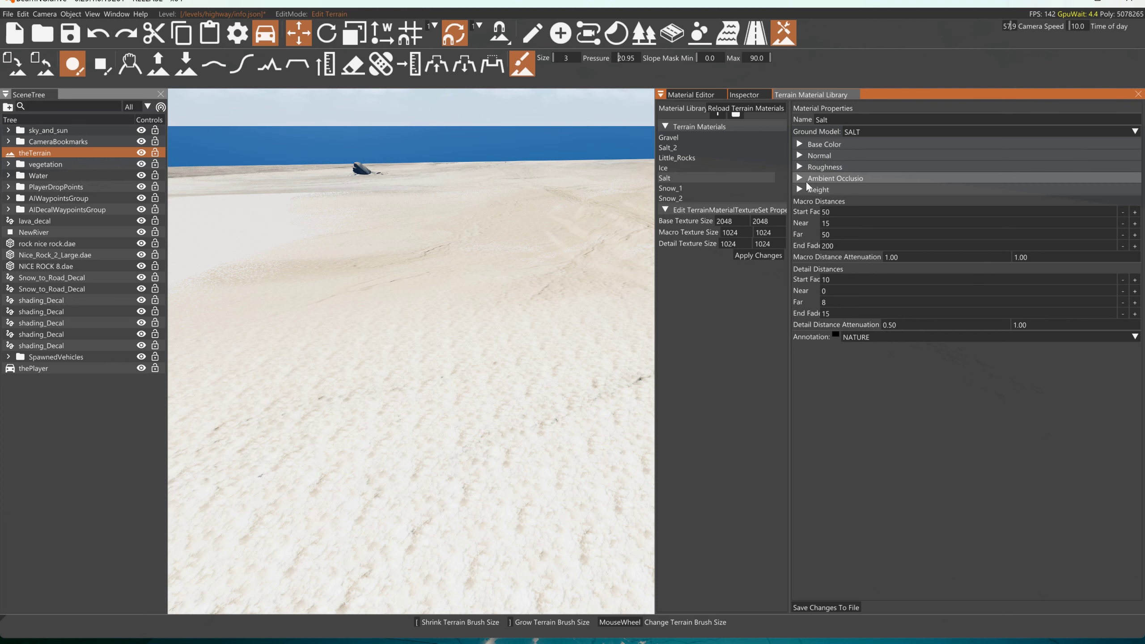
left_click(806, 178)
left_click(795, 179)
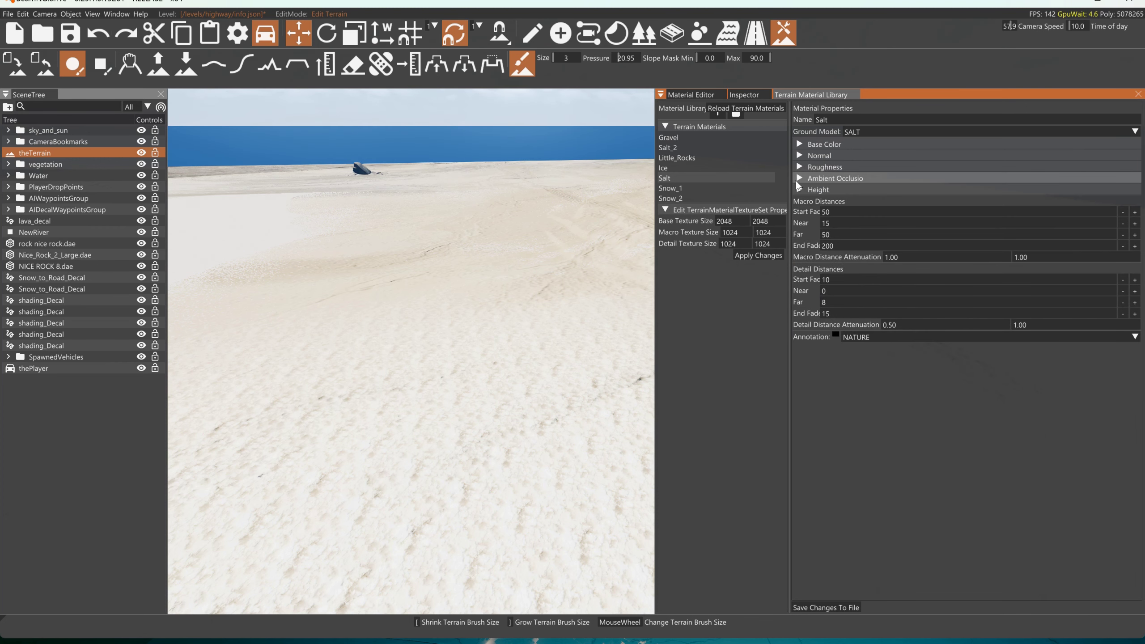
left_click(795, 190)
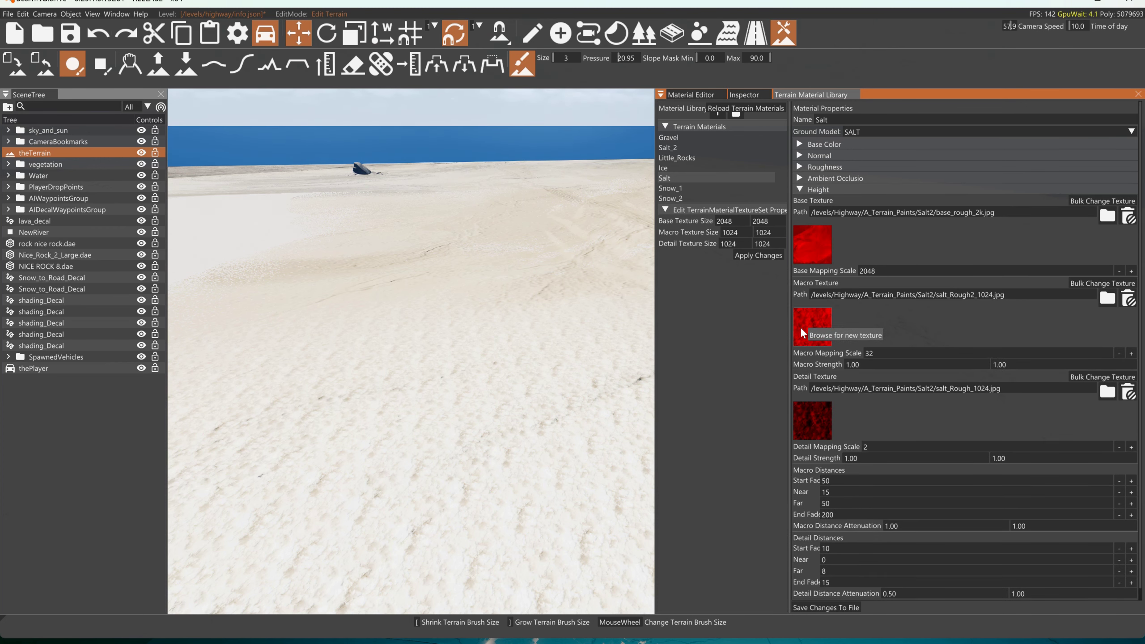
left_click(800, 190)
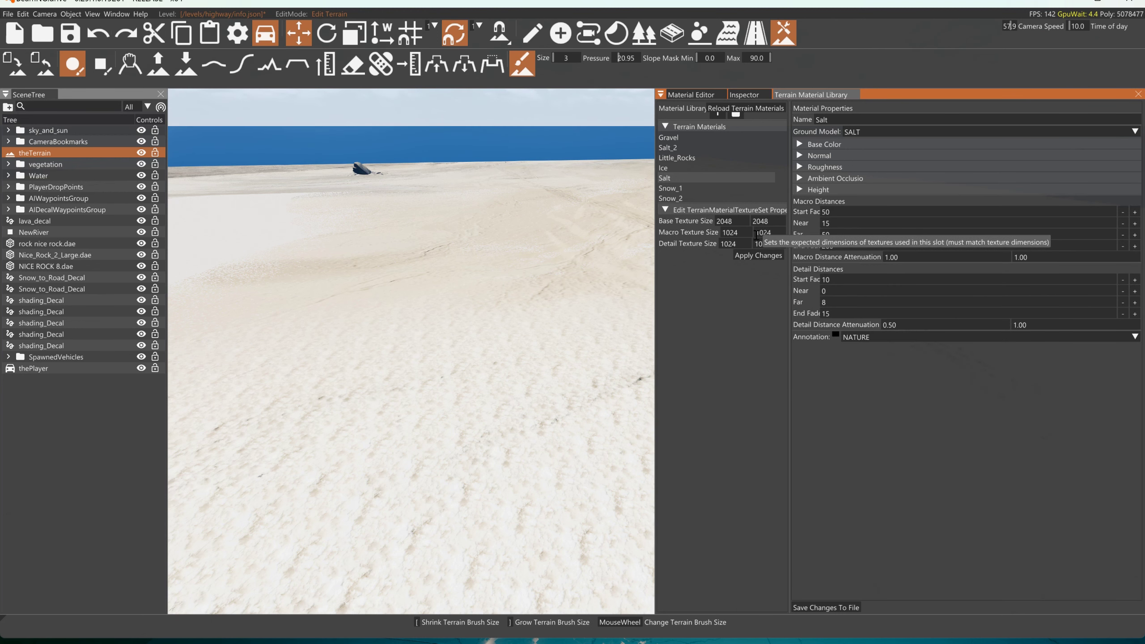
left_click(775, 233)
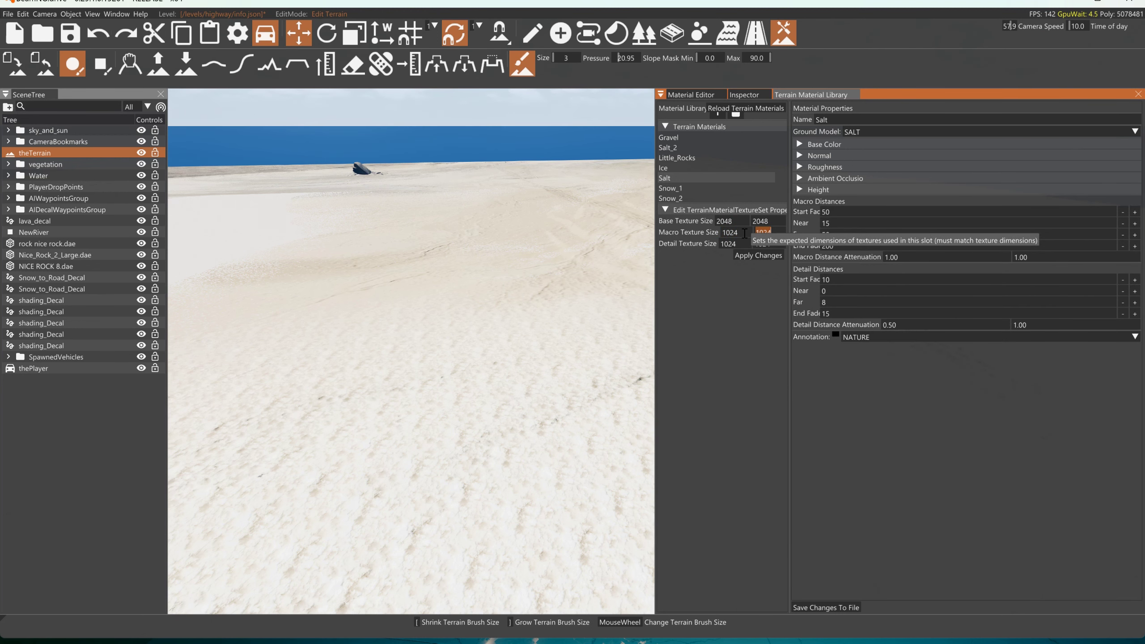
key("shift+Tab")
left_click(772, 232)
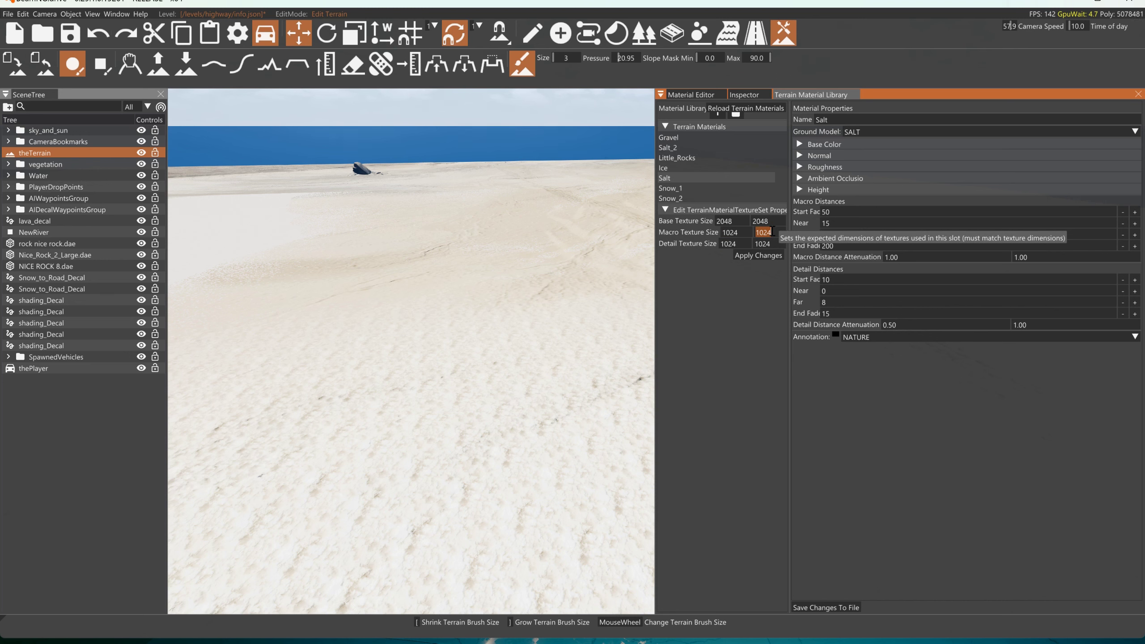
Expand and collapse the Base Color, Normal and Ambient Occlusion slots to inspect their textures
left_click(800, 144)
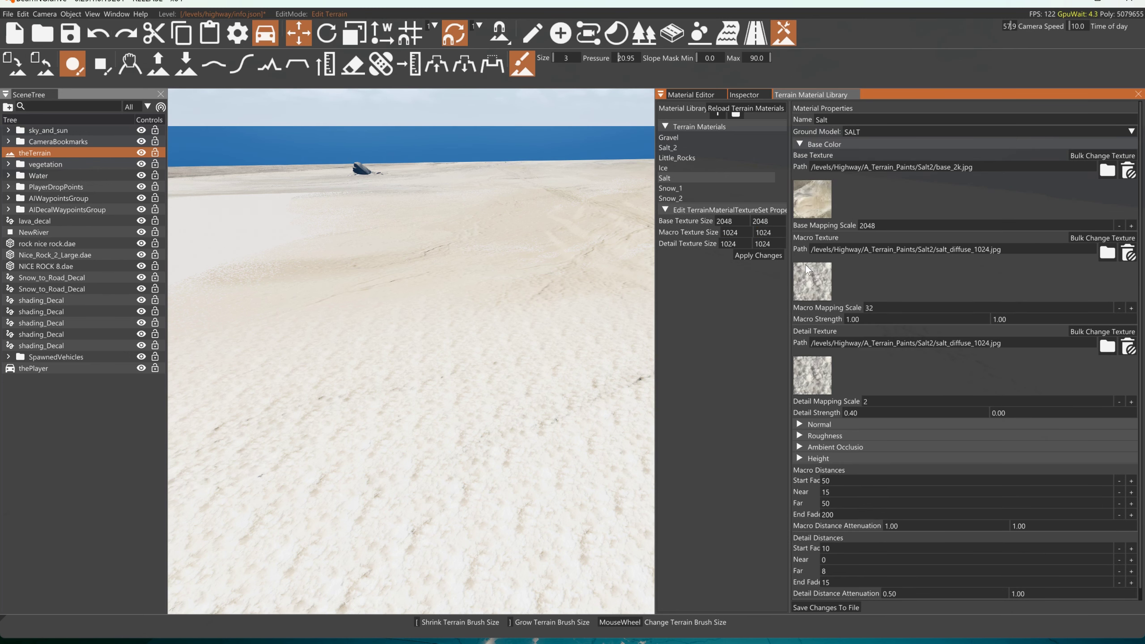
left_click(803, 144)
left_click(804, 158)
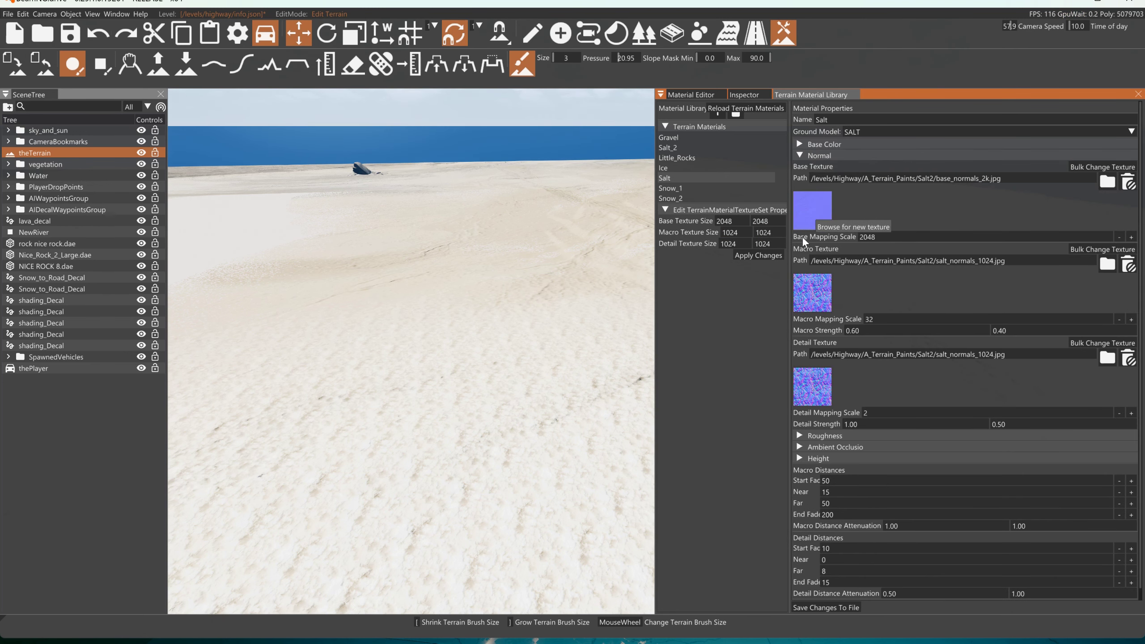
left_click(807, 155)
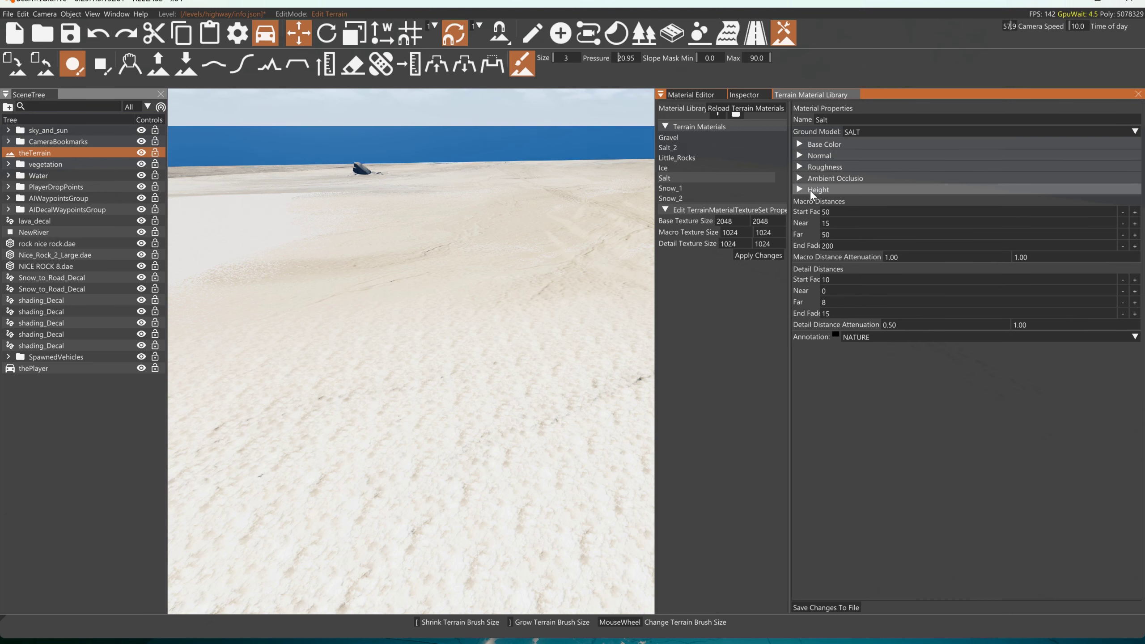
left_click(799, 145)
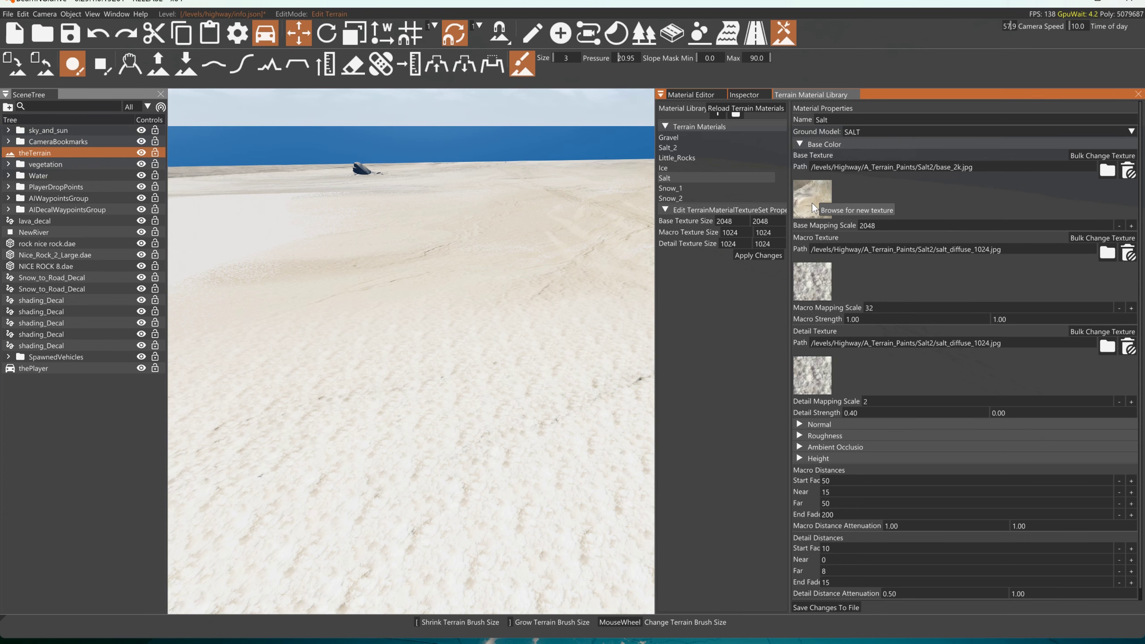
left_click(800, 145)
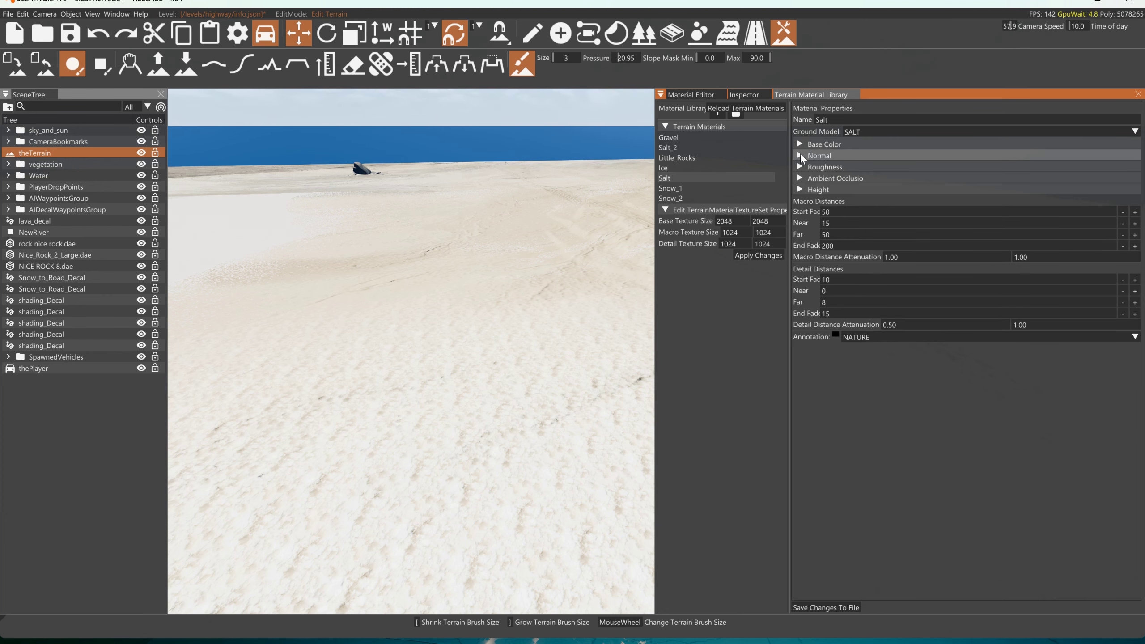
left_click(800, 177)
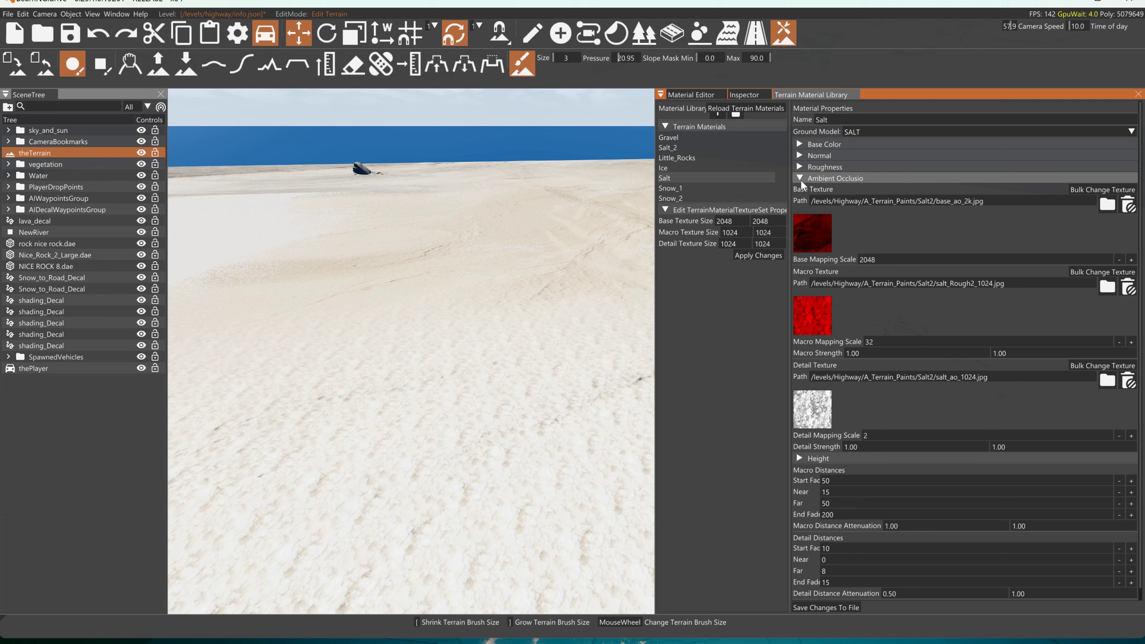
left_click(801, 179)
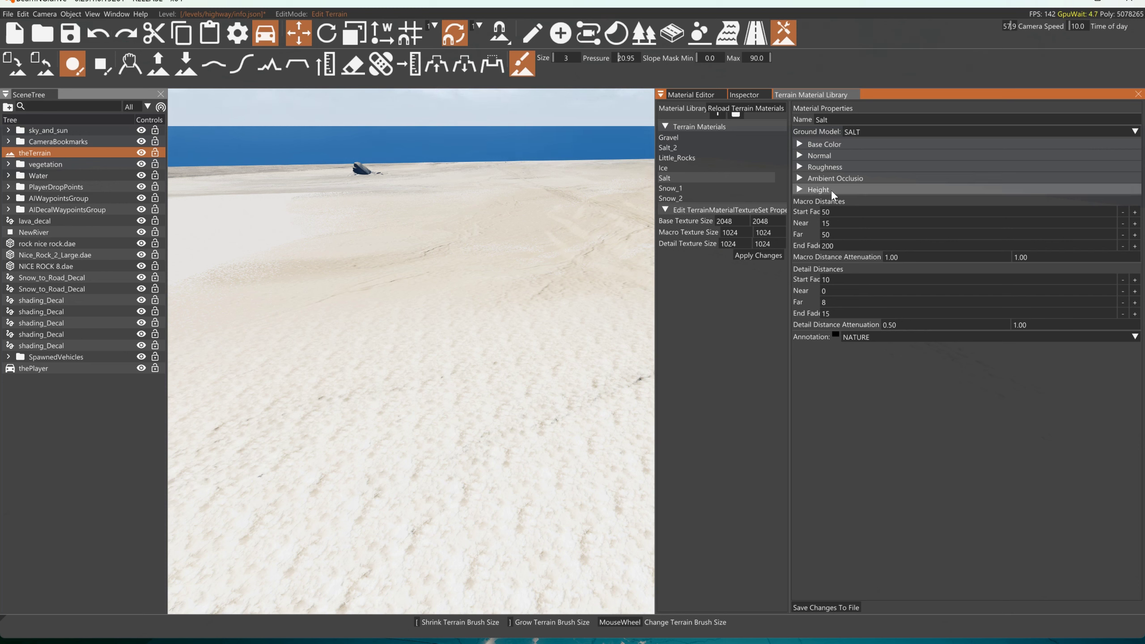
Recheck Base Color and Ambient Occlusion textures, including base_ao_2k.jpg and salt_ao_1024.jpg
left_click(803, 147)
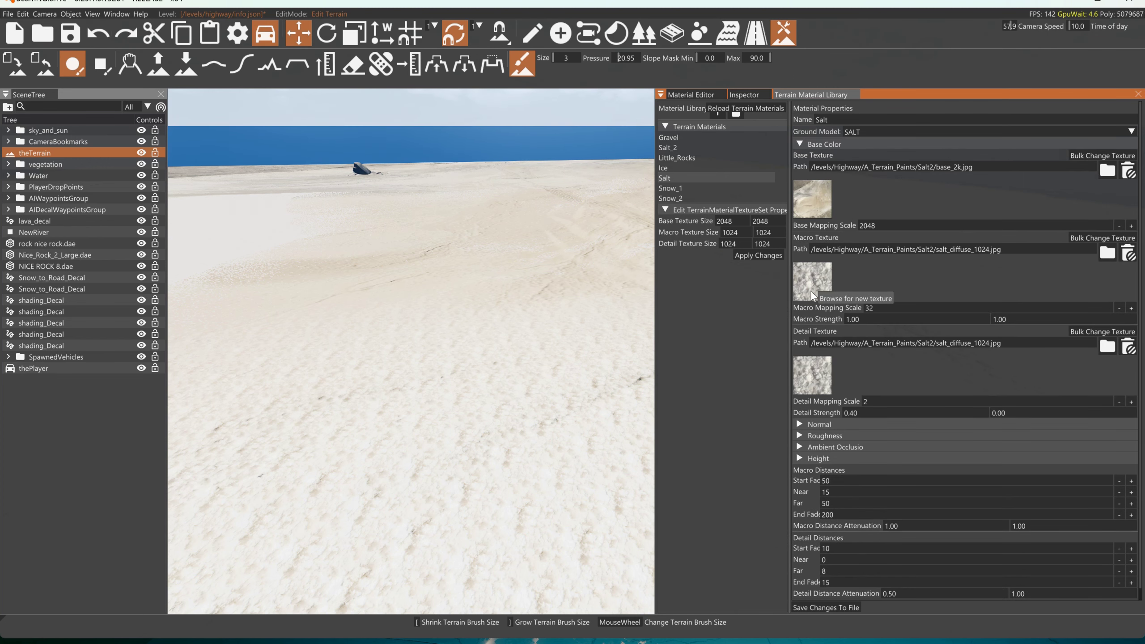
left_click(801, 145)
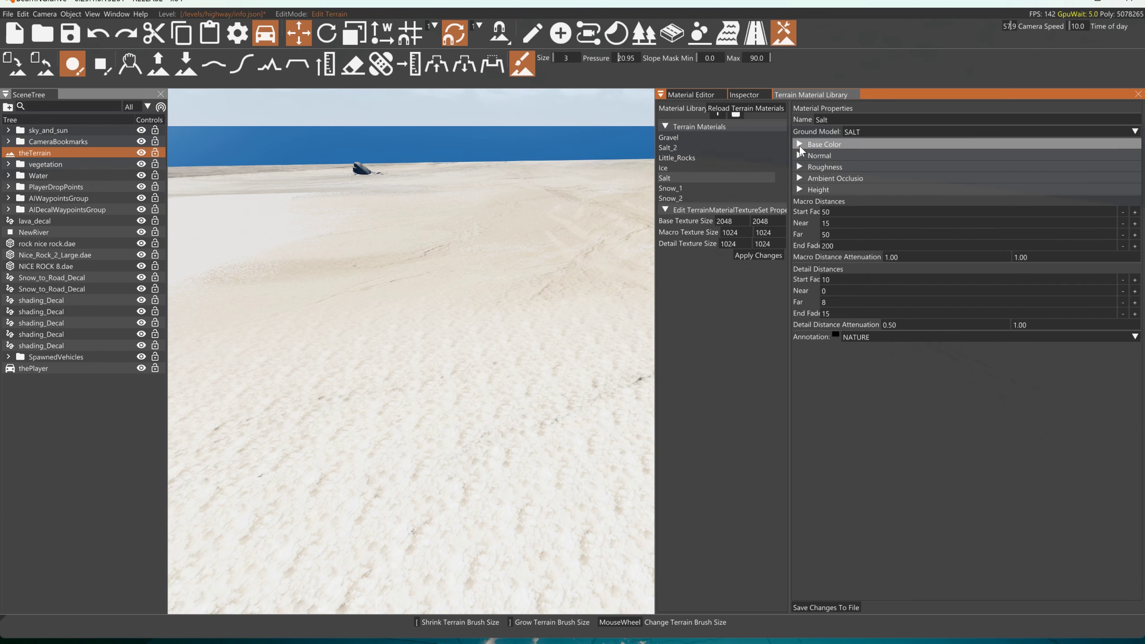
left_click(796, 178)
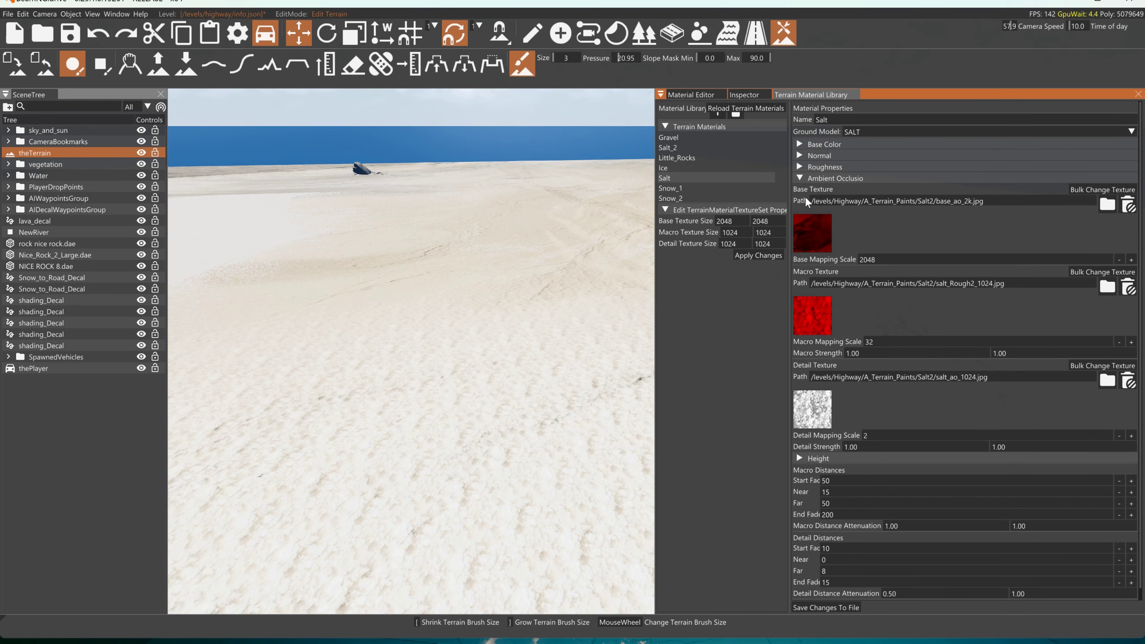
left_click(802, 179)
left_click(802, 144)
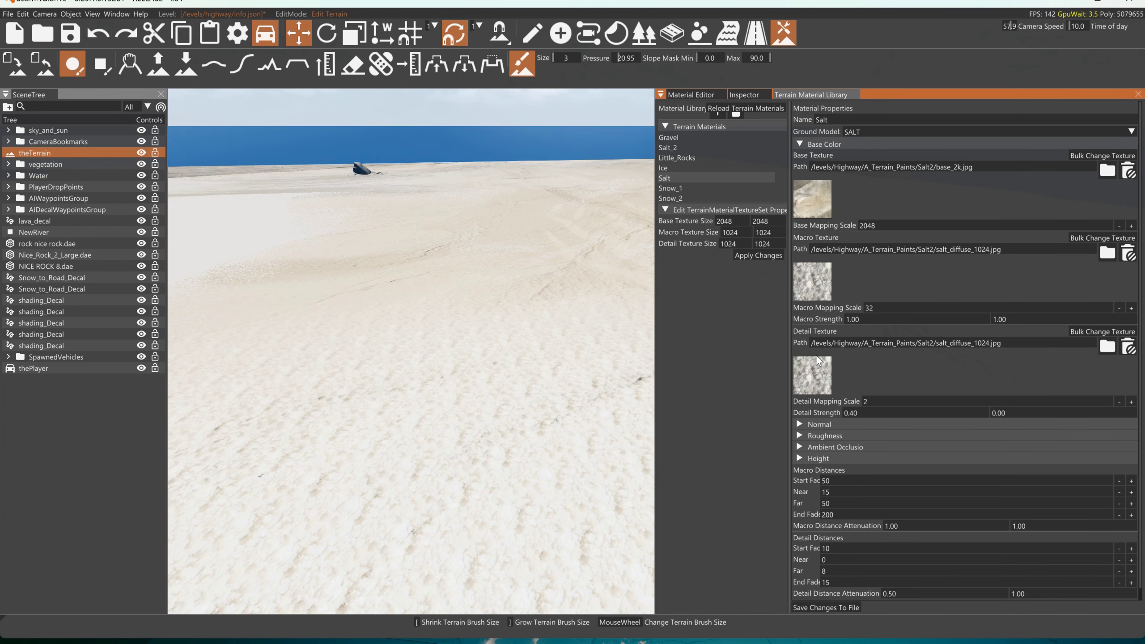
left_click(800, 146)
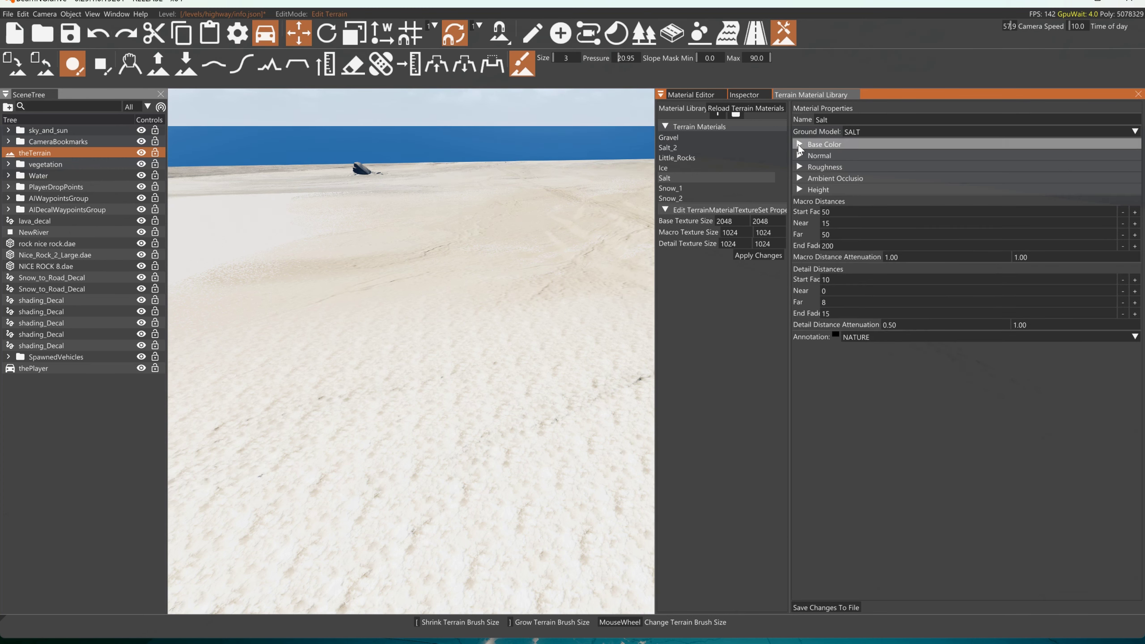
left_click(800, 178)
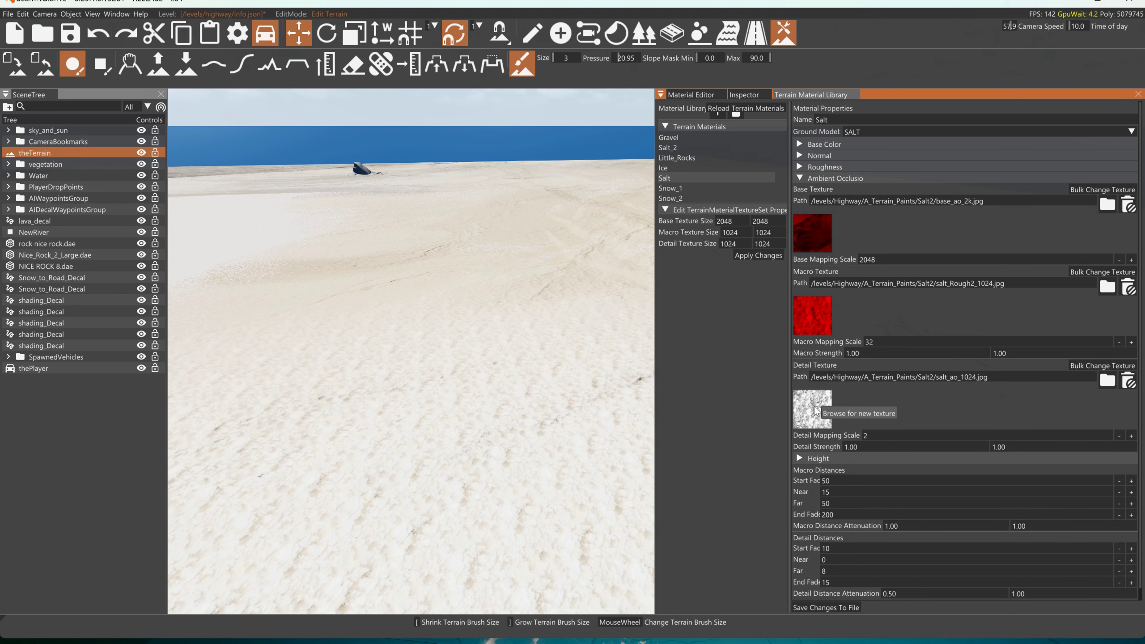
left_click(801, 178)
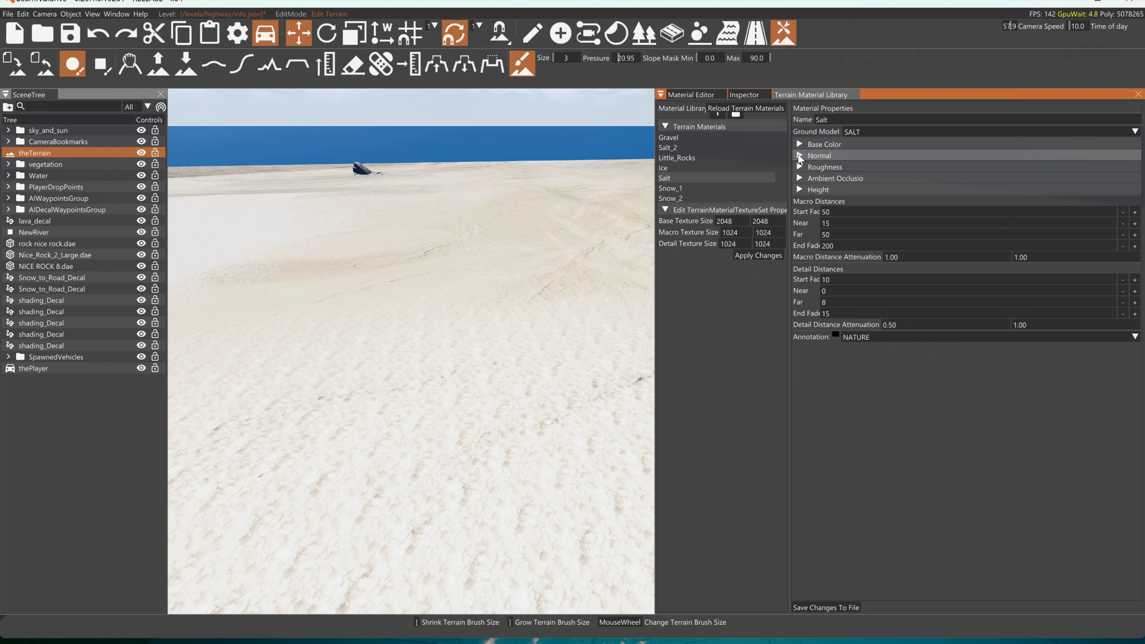
Inspect the Normal, Roughness, Ambient Occlusion and Height slots, ending with Height's base_rough_2k.jpg textures shown
left_click(799, 154)
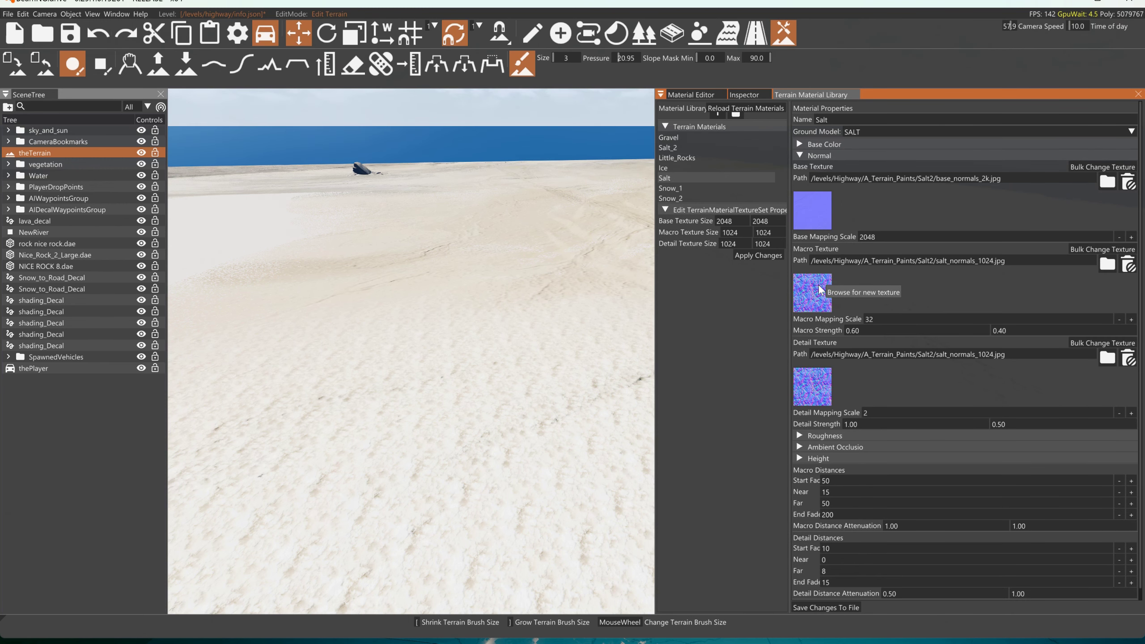
left_click(799, 155)
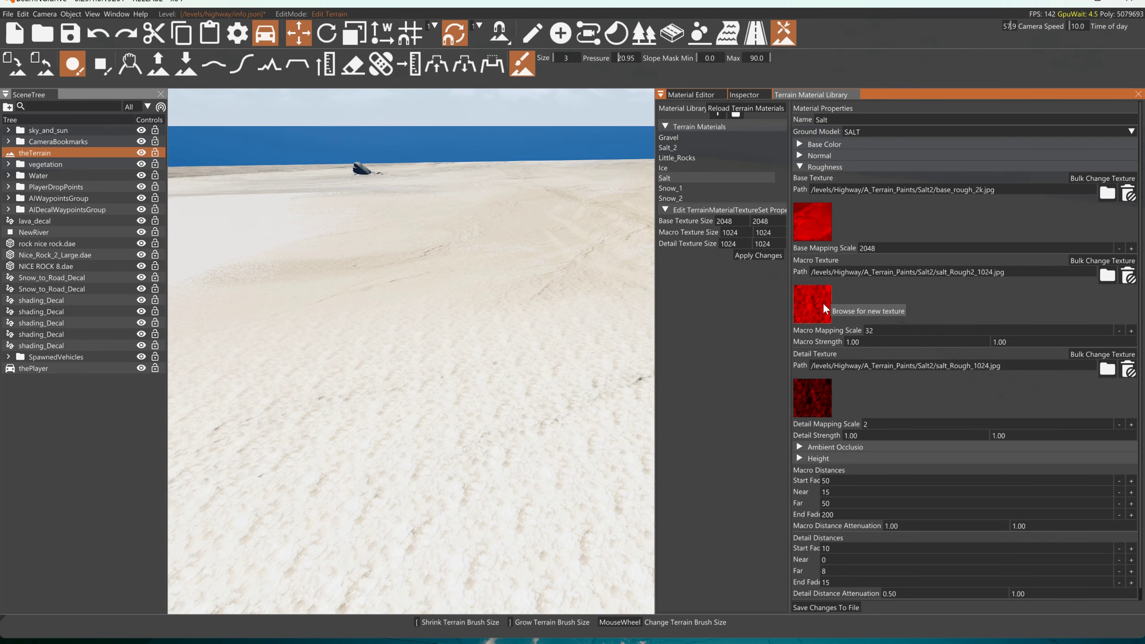
left_click(801, 167)
left_click(802, 191)
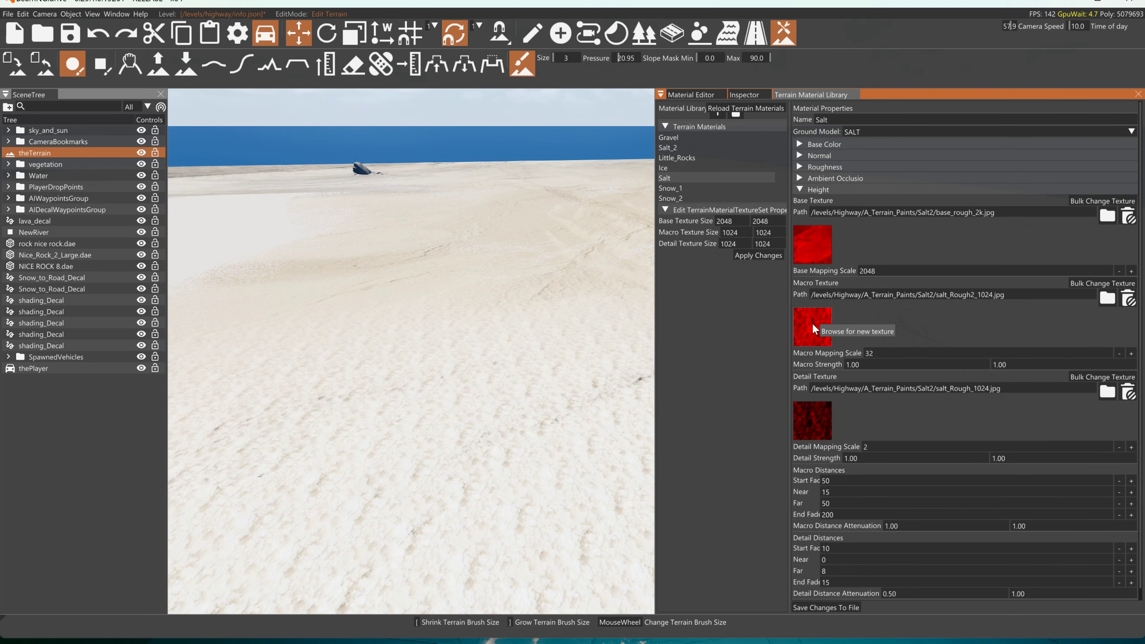
left_click(799, 178)
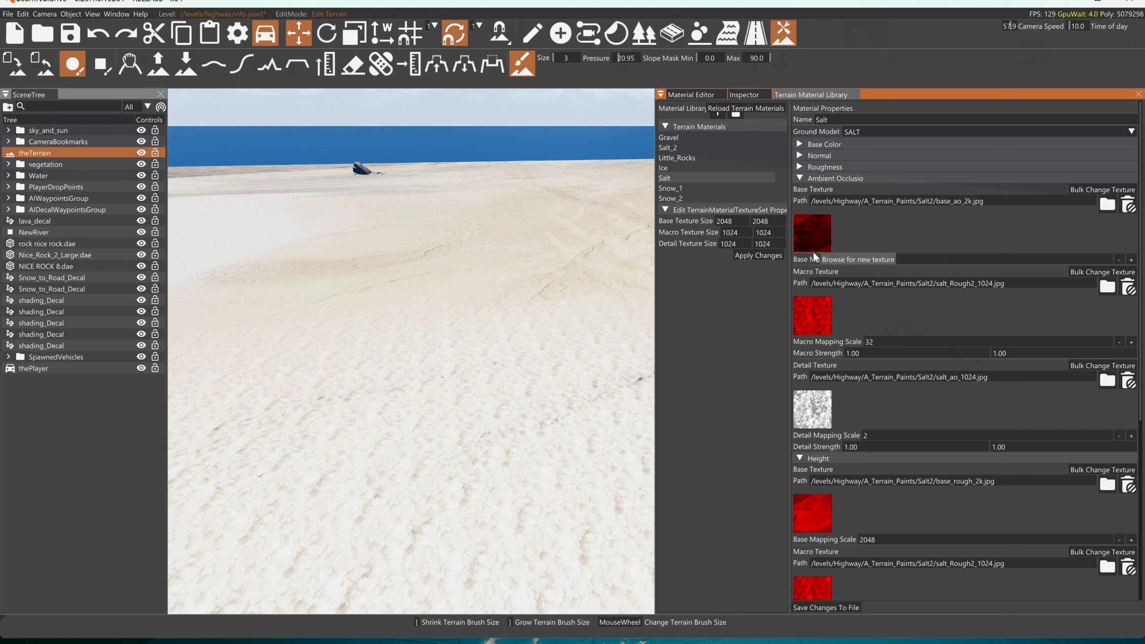
left_click(801, 168)
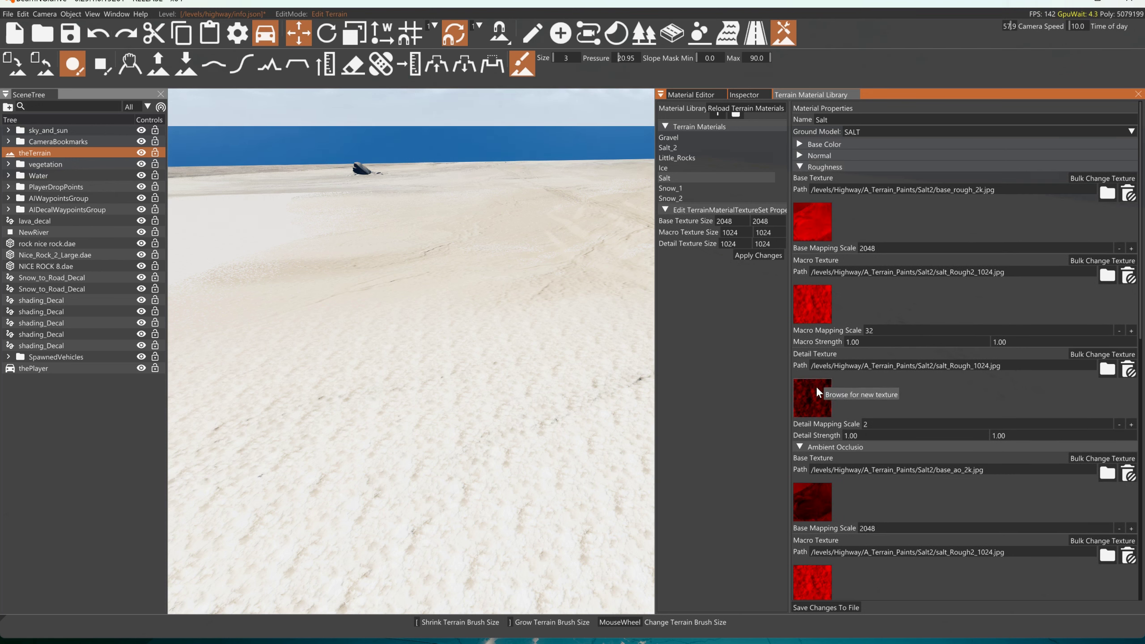
left_click(801, 170)
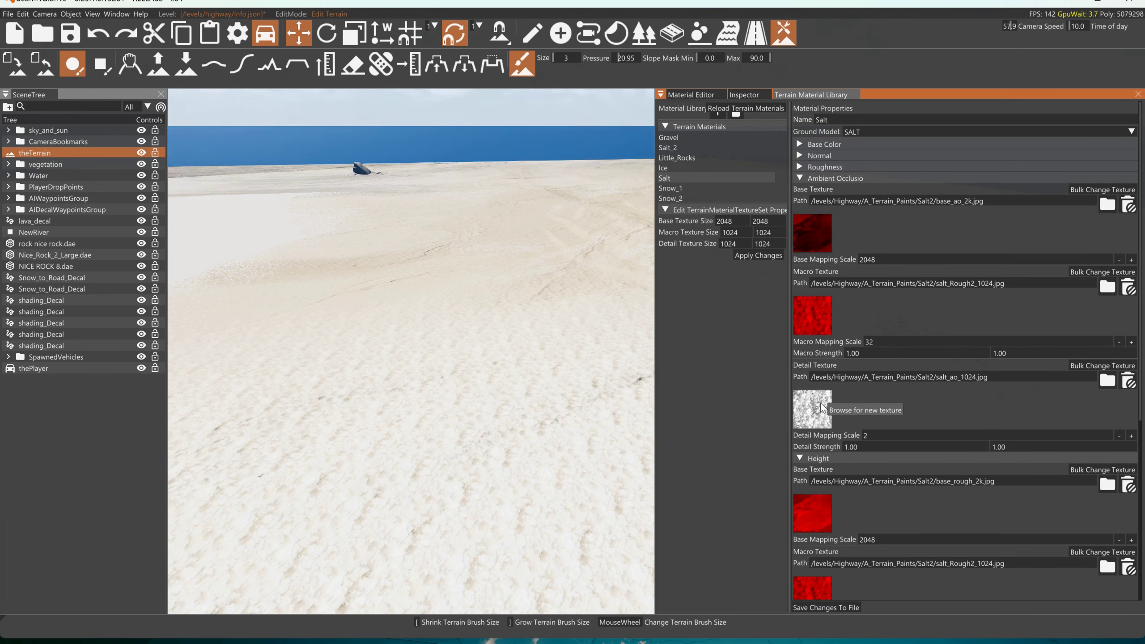
left_click(801, 179)
left_click(801, 189)
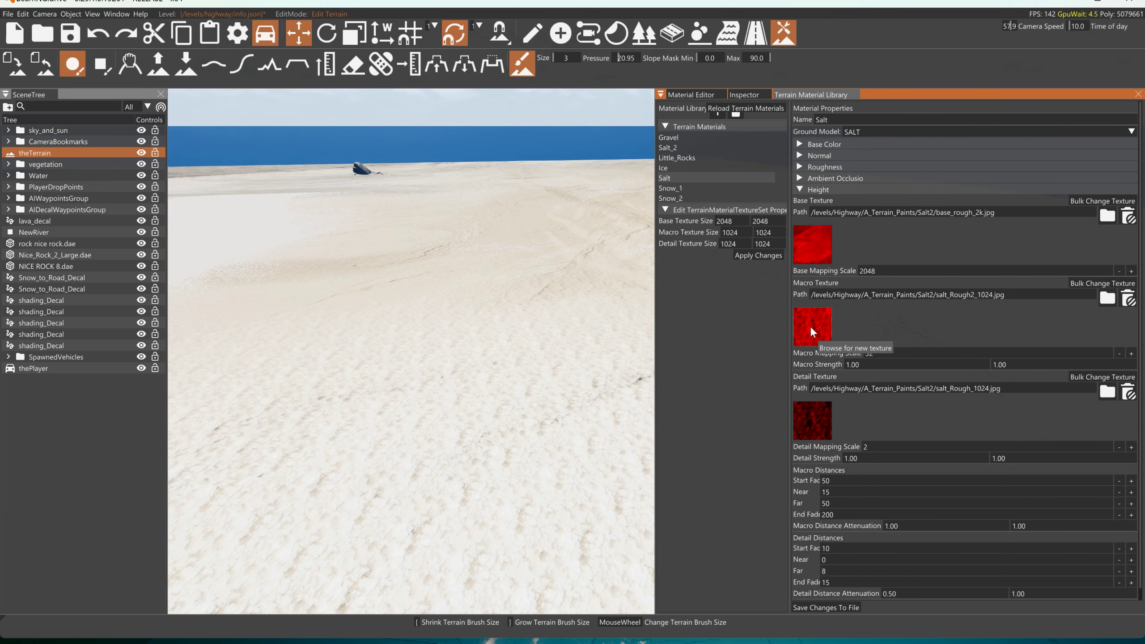
Collapse the Height slot and open power.jpg from the Reference For BeamNG folder
left_click(800, 190)
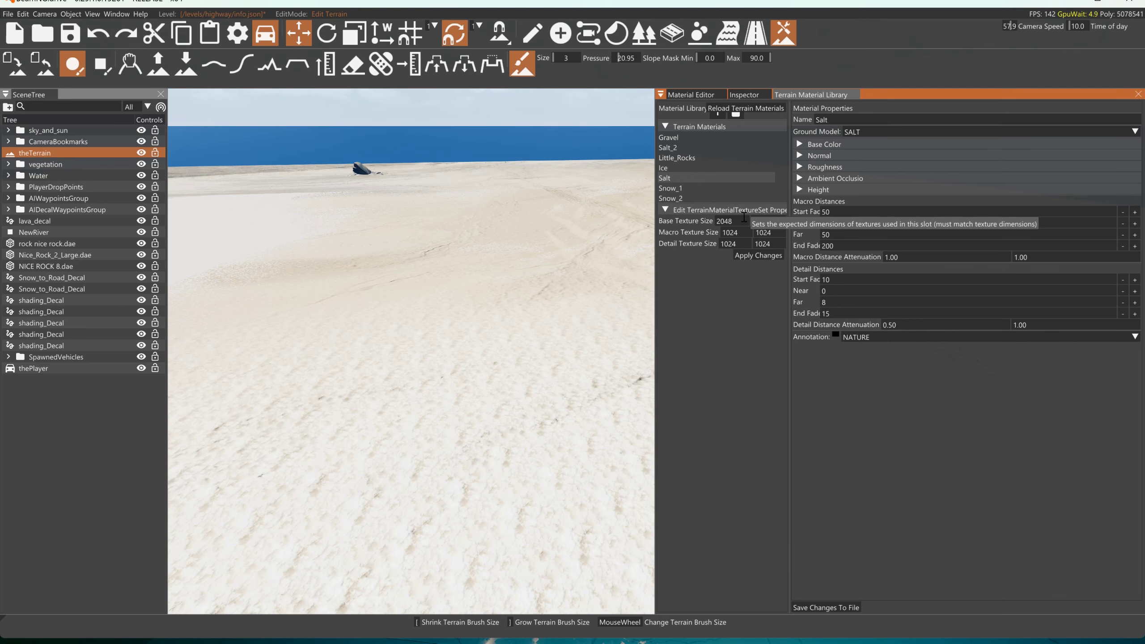
key("alt+Tab")
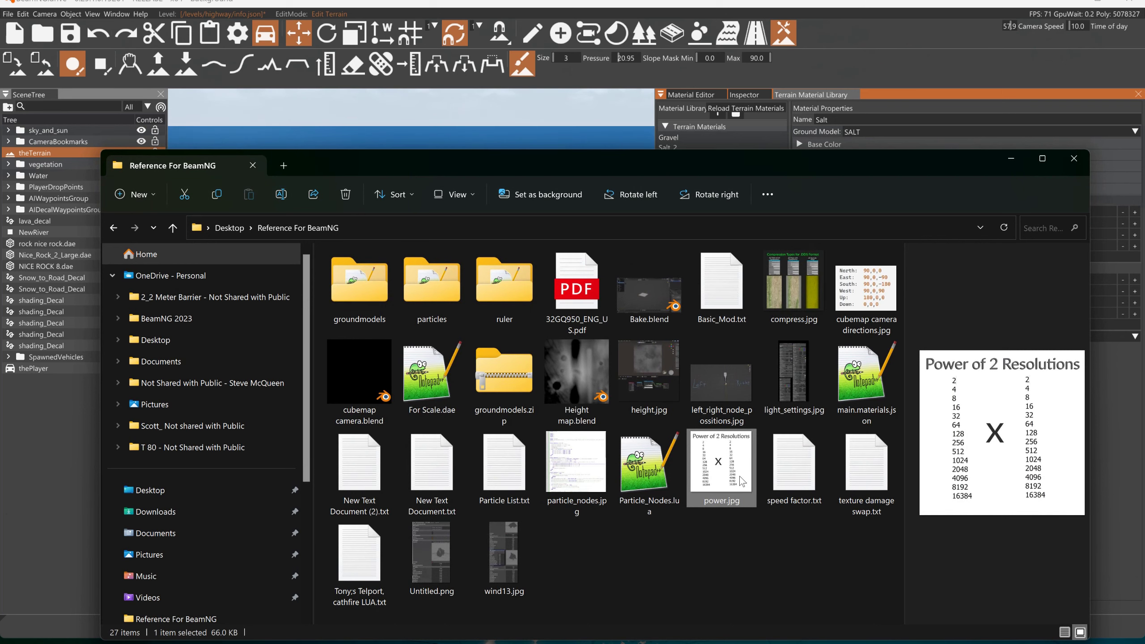
double_click(734, 481)
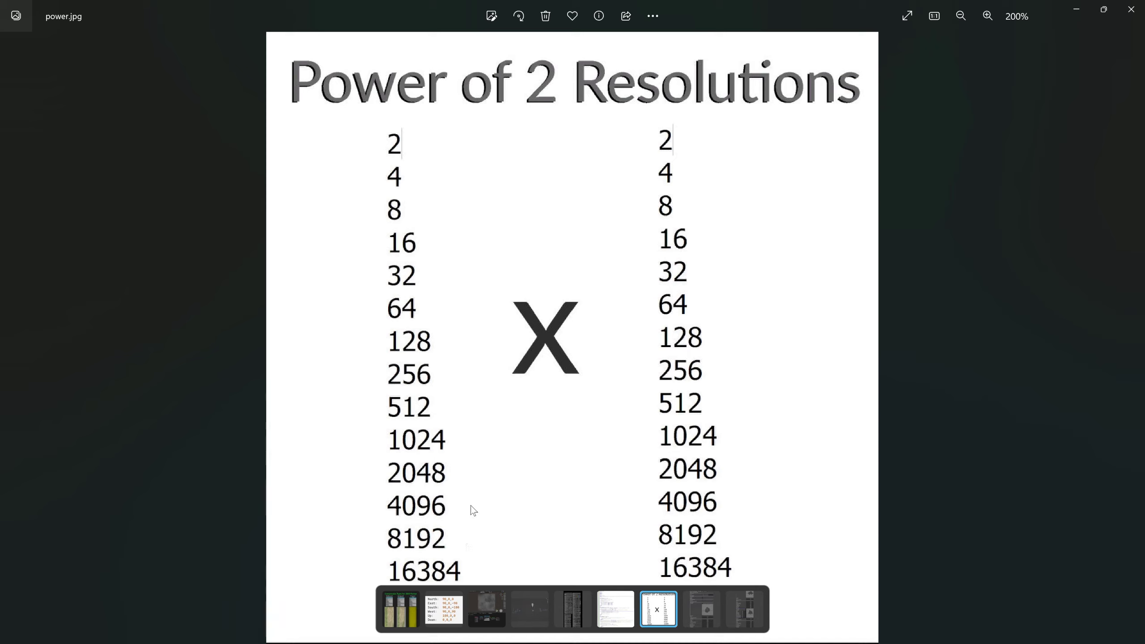
Return from the power-of-2 chart in Photos to the World Editor
key("alt+Tab")
key("alt+Tab")
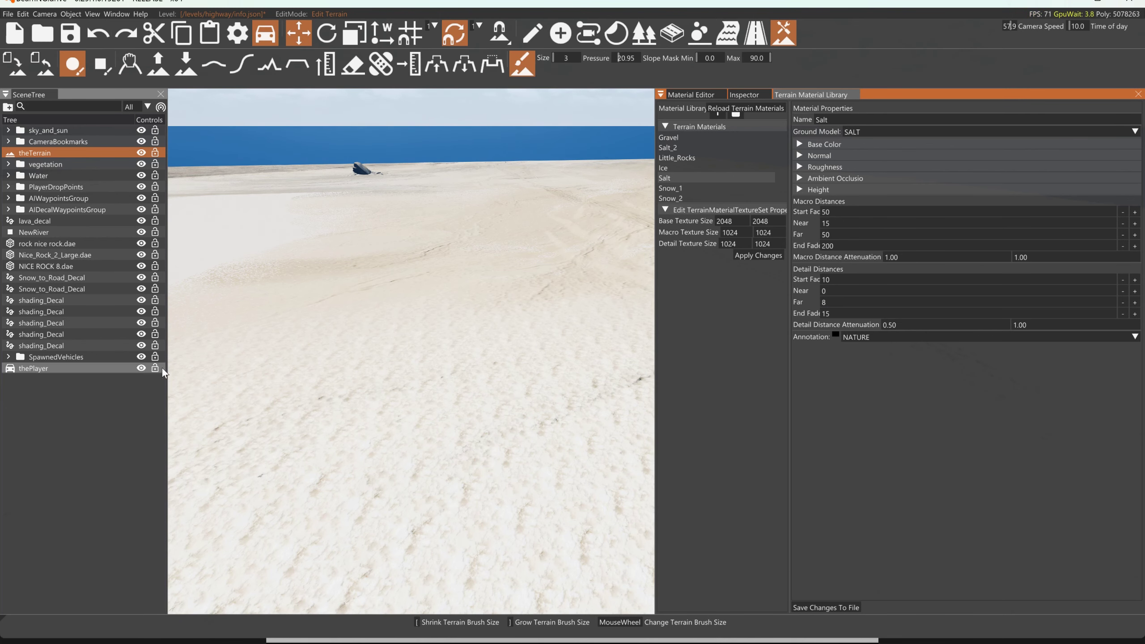
Switch to object manipulation and change theTerrain's baseTexSize from 1024 to 4096 in the Inspector
left_click(45, 153)
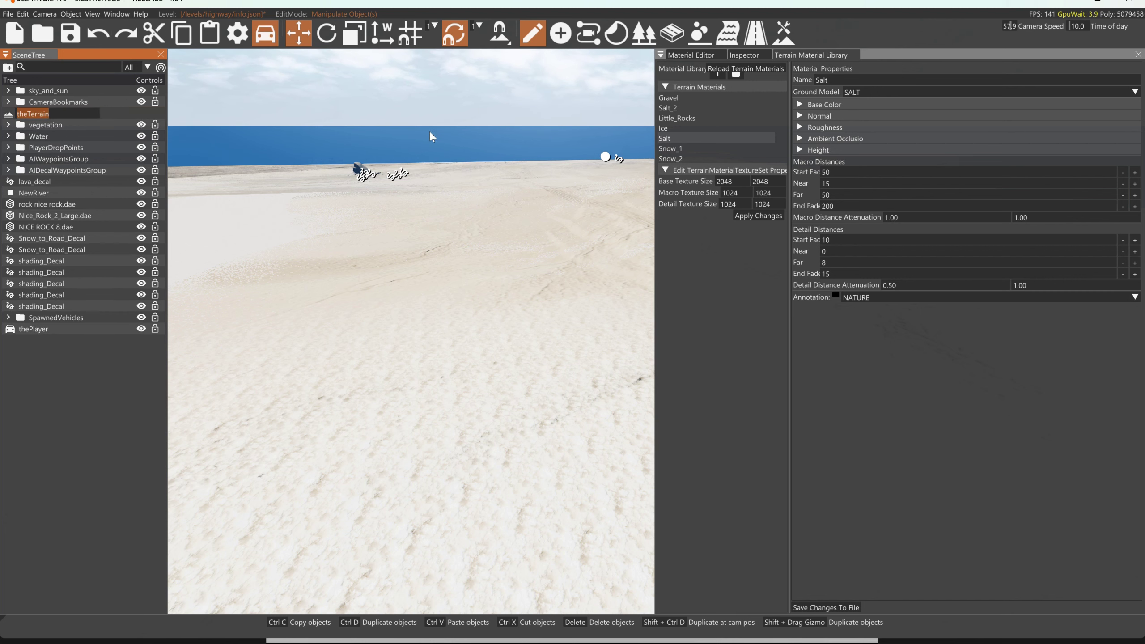
left_click(743, 56)
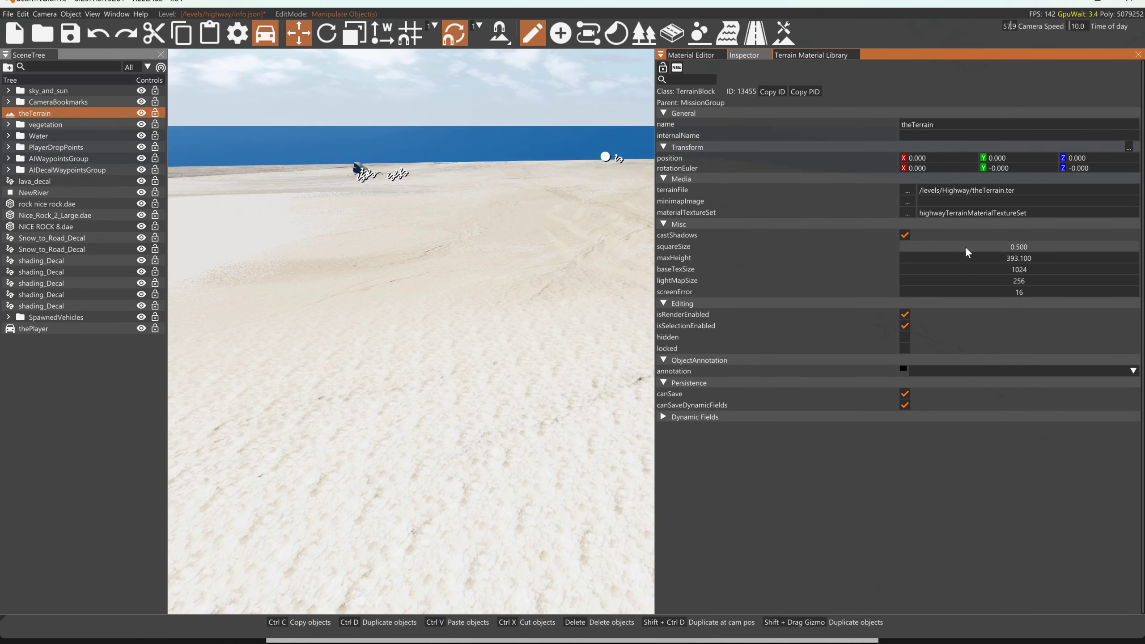
mouse_move(682, 268)
left_click(966, 270)
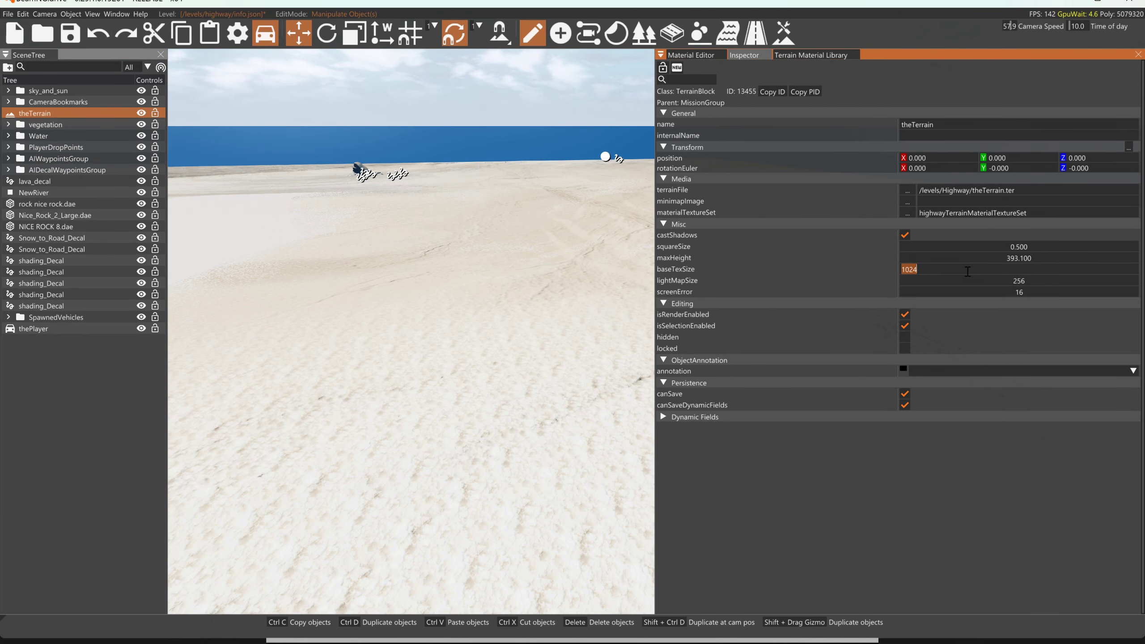
type("4096")
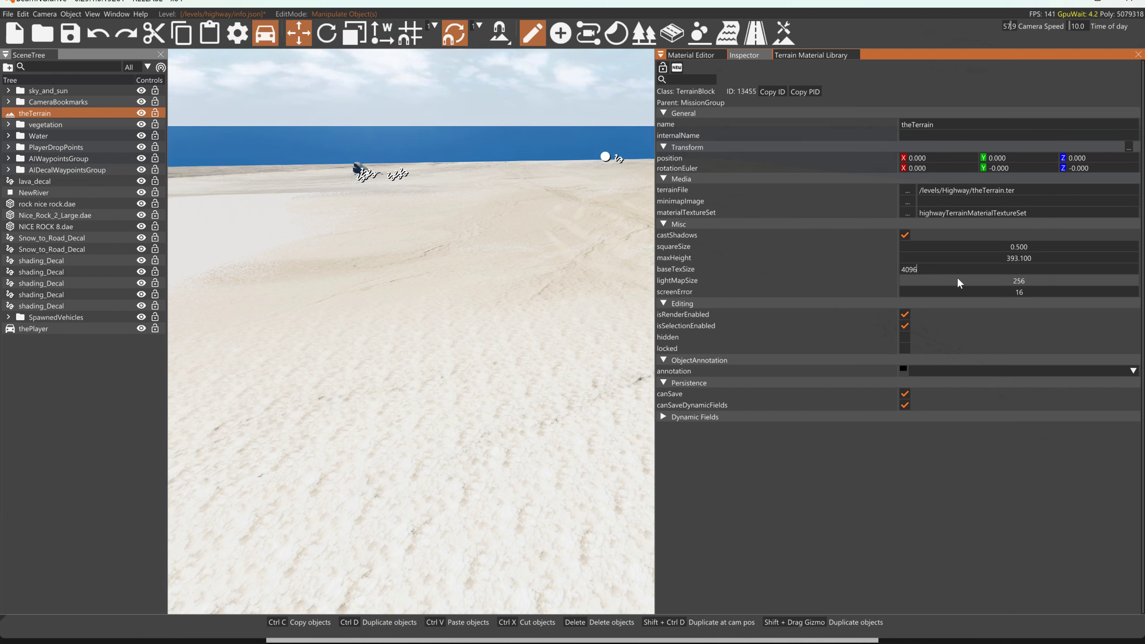
key("Return")
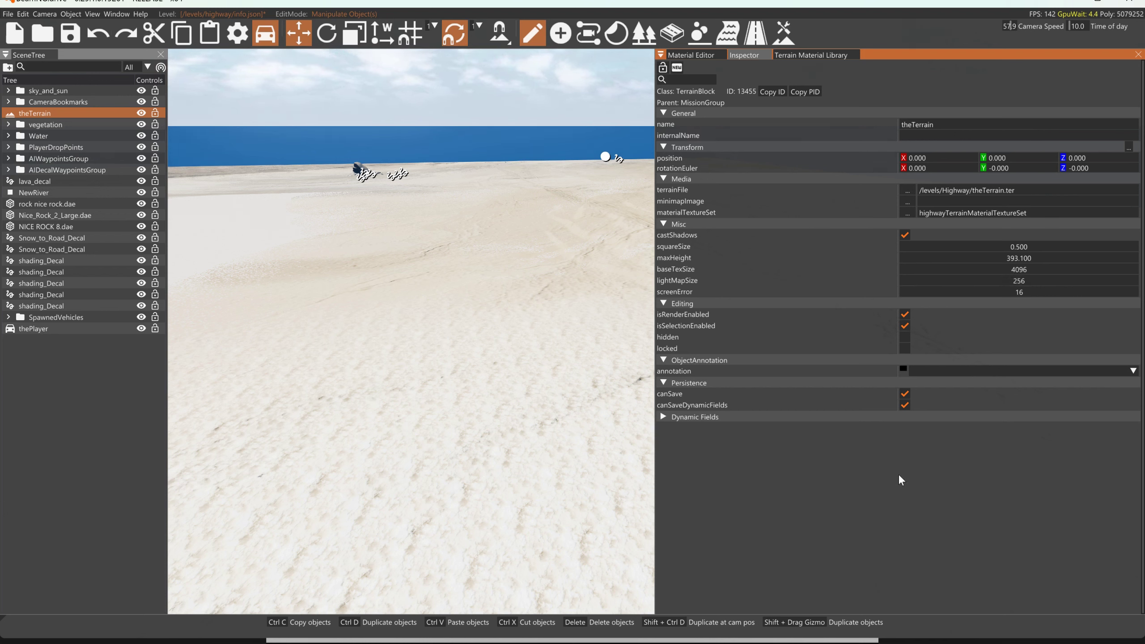